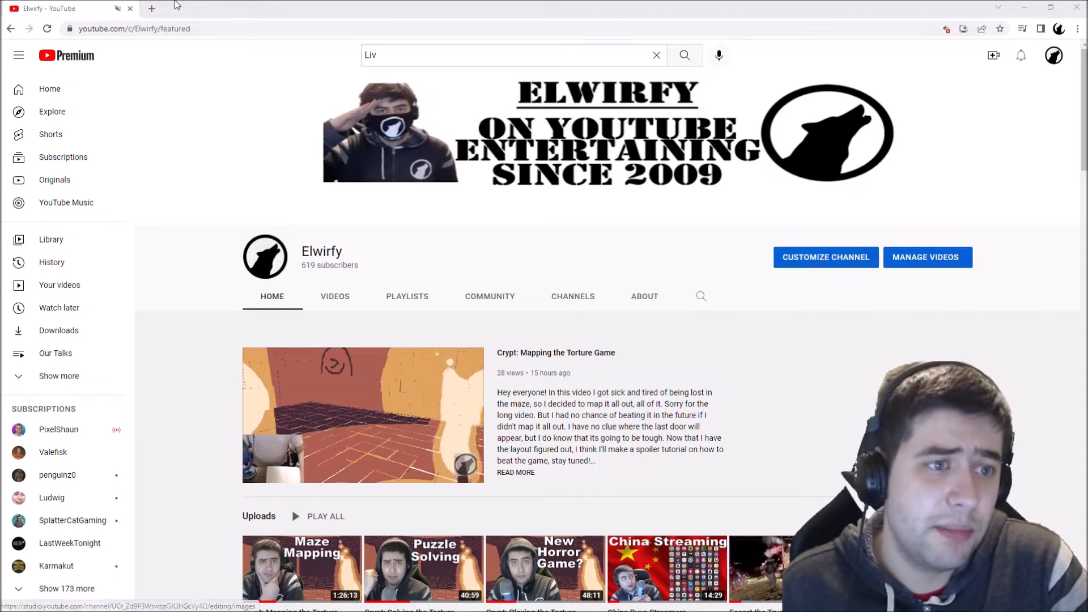
# Open the PhotoScissors background remover site (photoscissors.com) in a new browser tab.
pyautogui.click(152, 8)
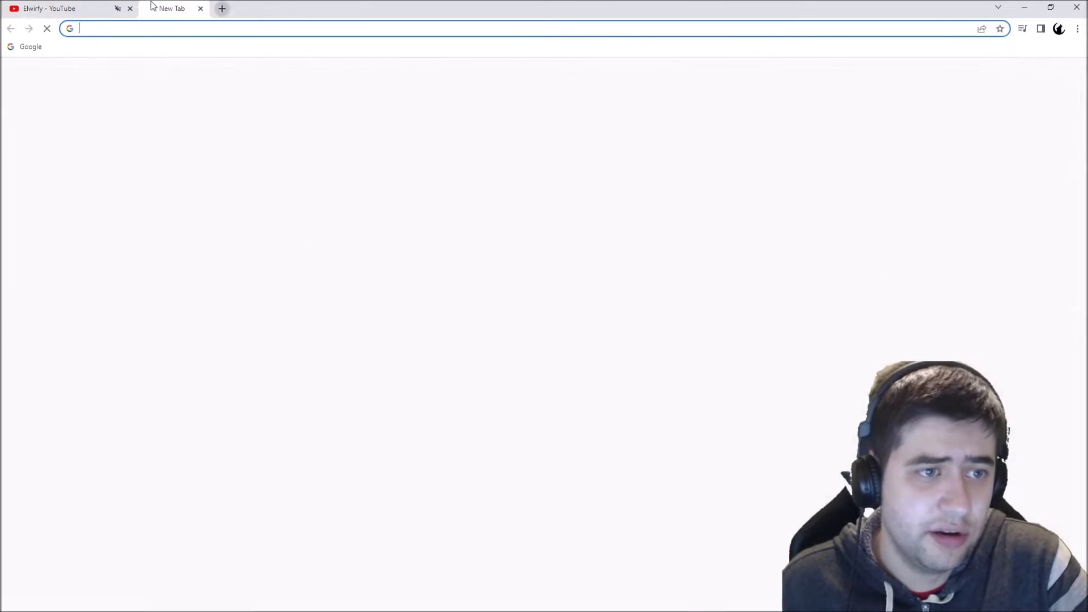
pyautogui.click(200, 29)
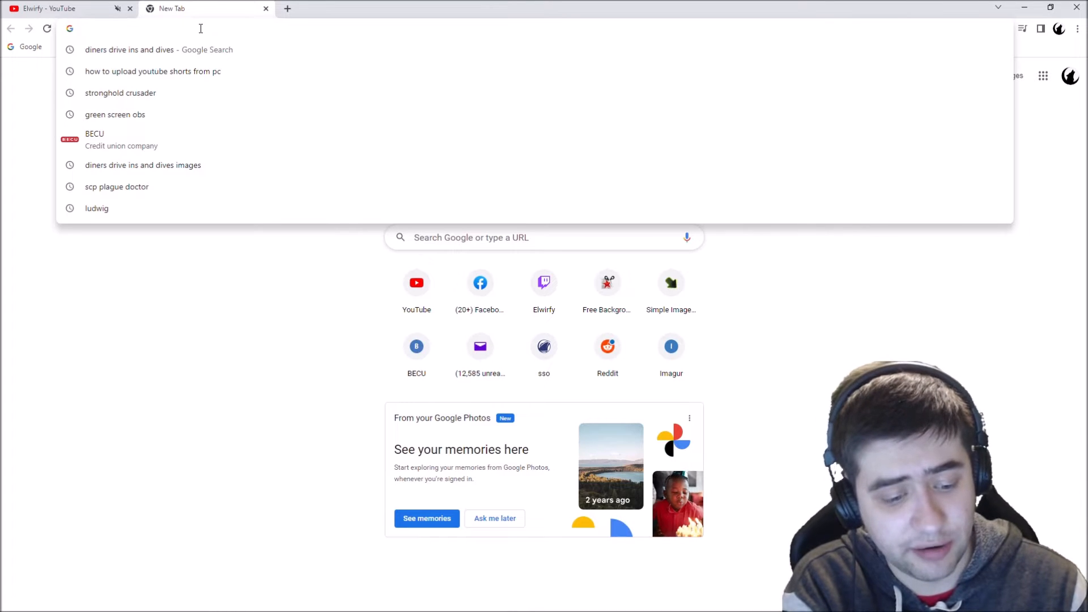
pyautogui.write('remo')
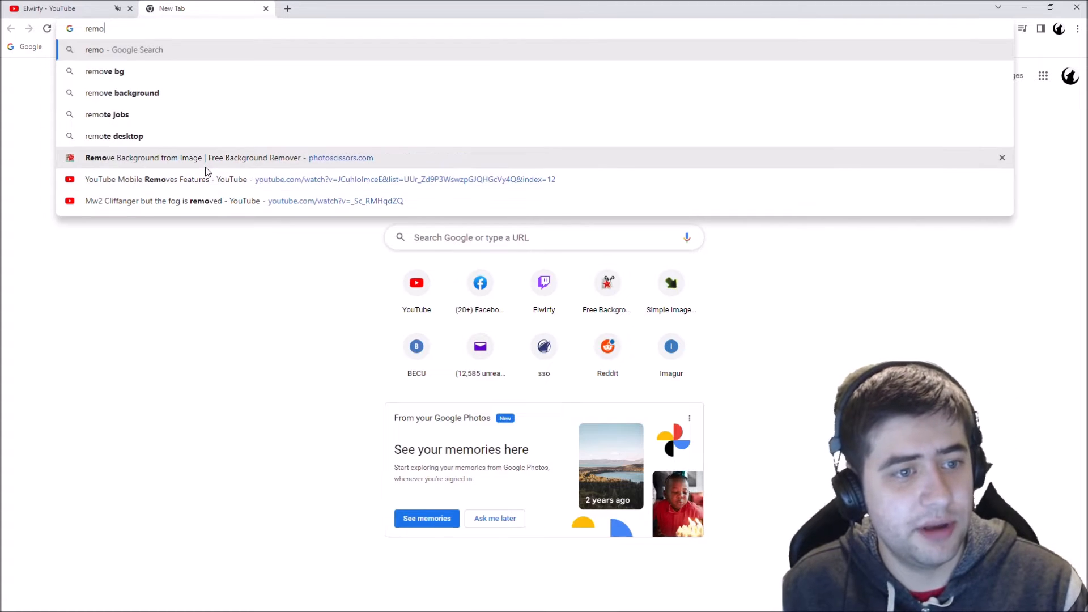
pyautogui.click(206, 165)
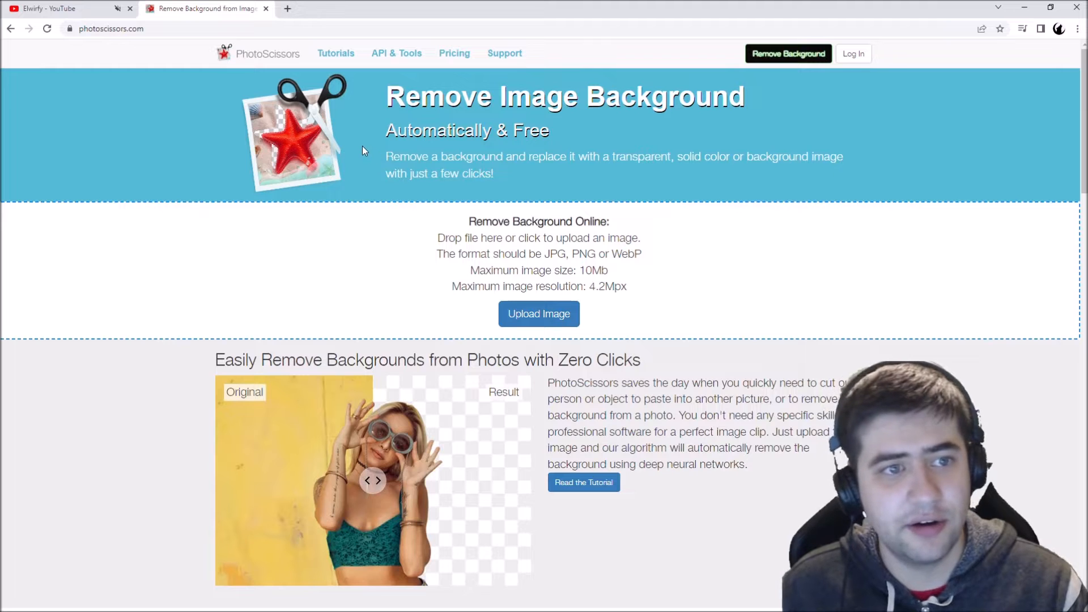
# Open Simple Image Resizer's upload page in another new tab and collapse its ad banner.
pyautogui.click(288, 9)
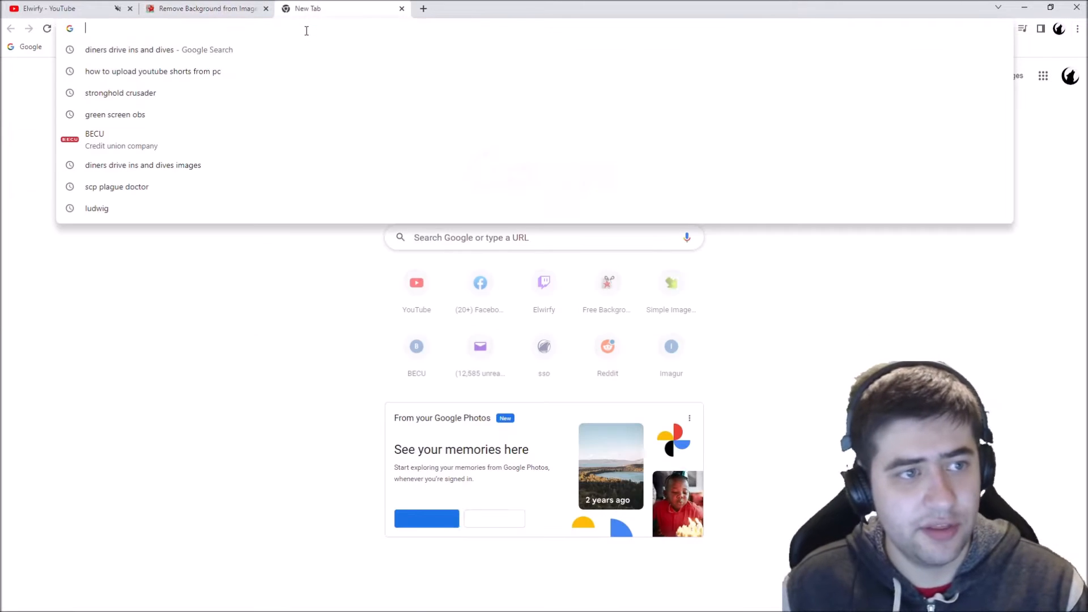
pyautogui.write('image')
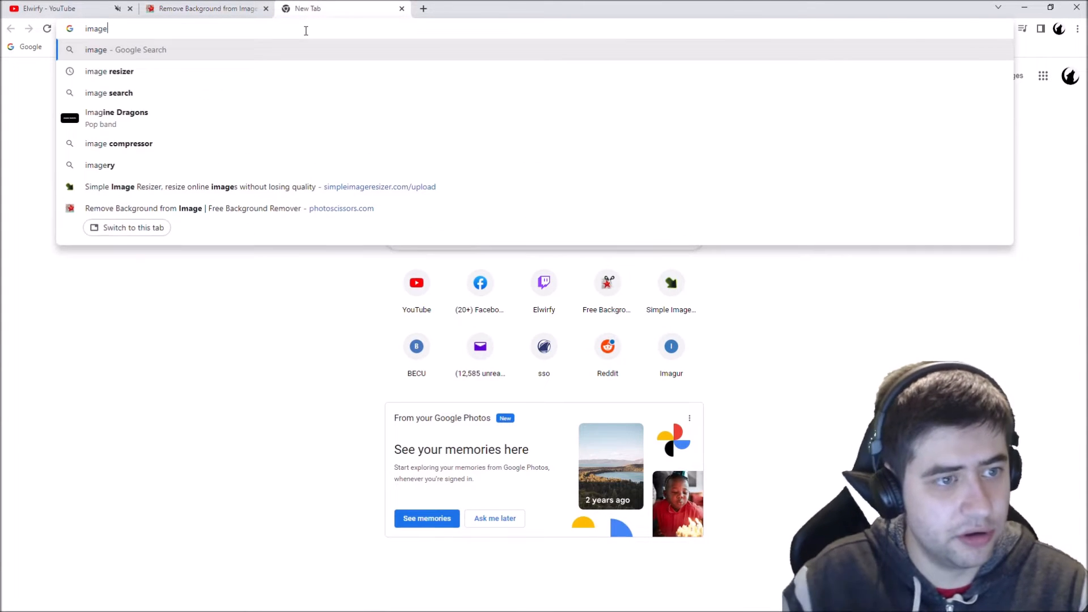
pyautogui.click(210, 181)
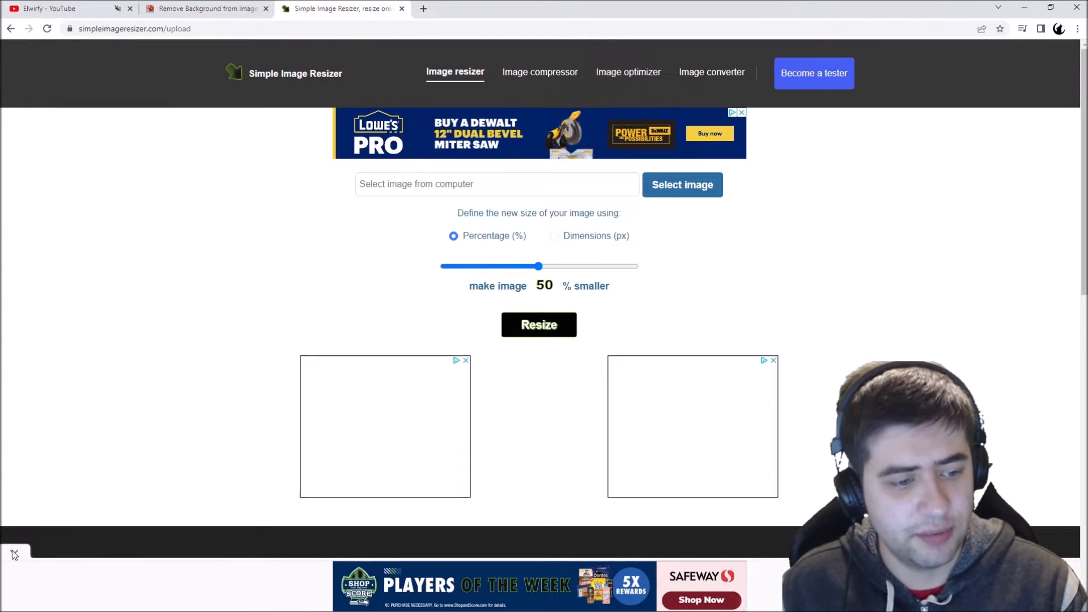
pyautogui.click(23, 549)
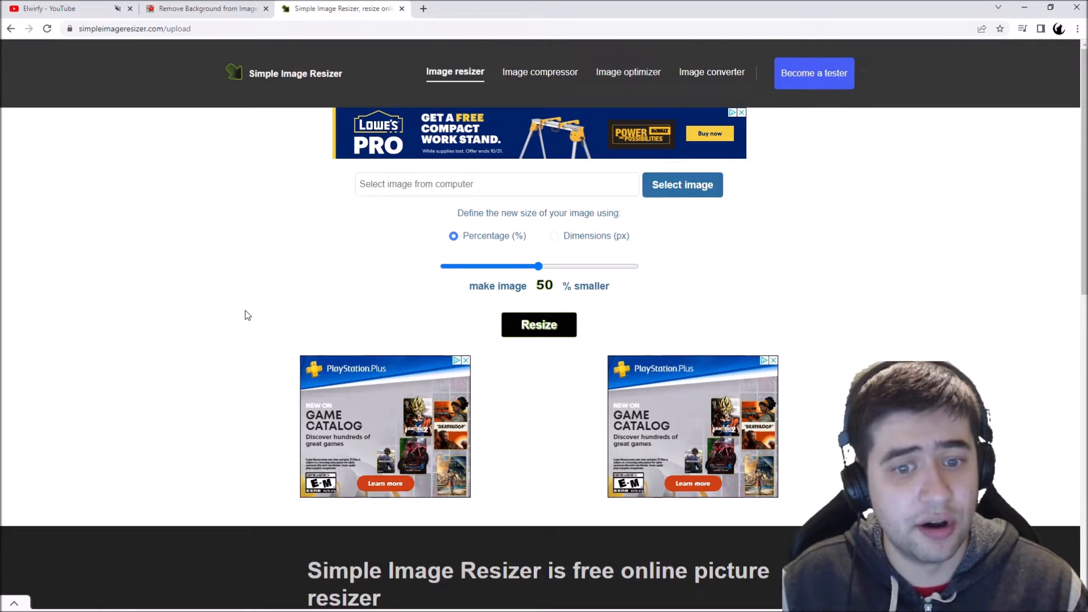
# Return to the PhotoScissors page and close the open Word file Document1 without saving its changes.
pyautogui.click(209, 8)
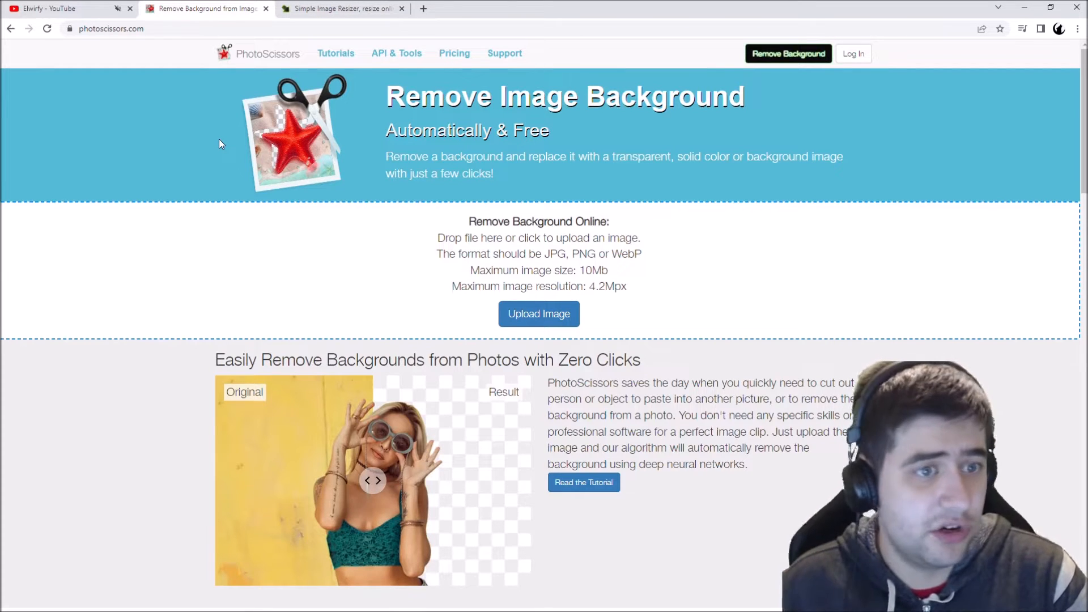
pyautogui.moveTo(209, 583)
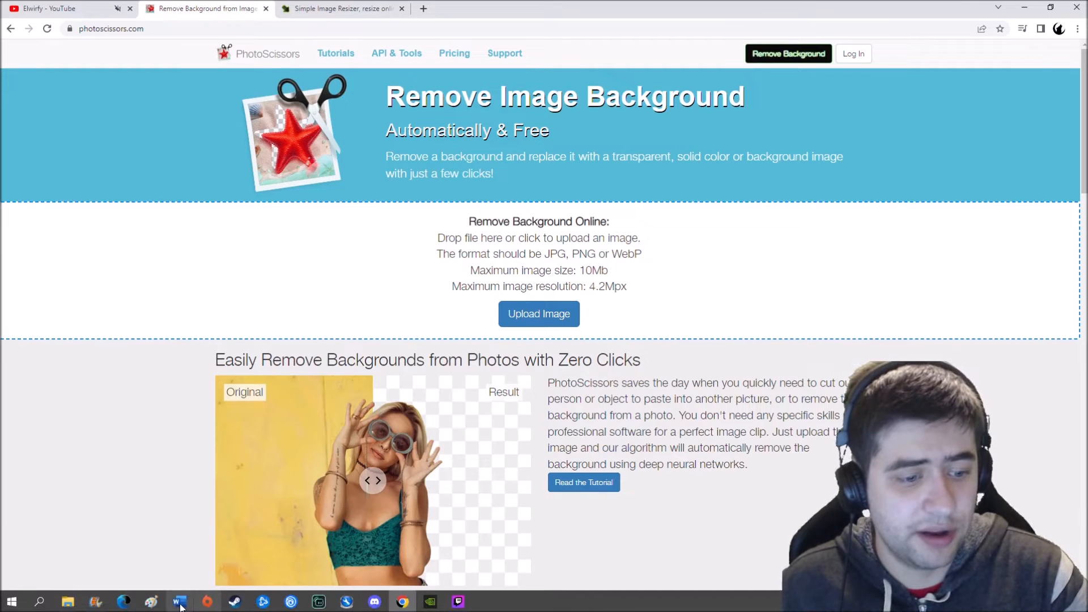
pyautogui.moveTo(181, 607)
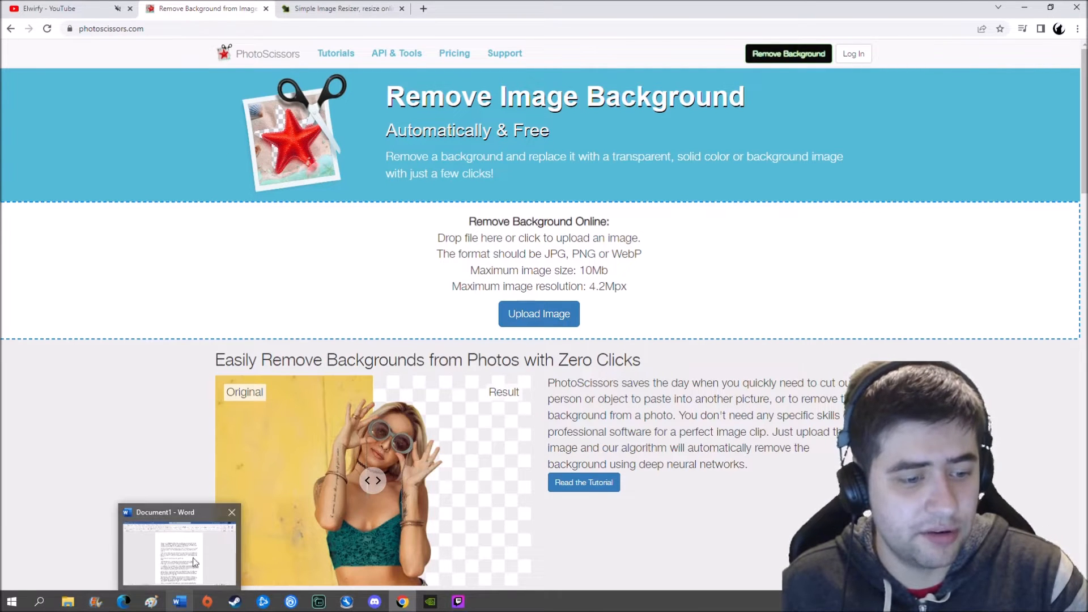
pyautogui.click(232, 512)
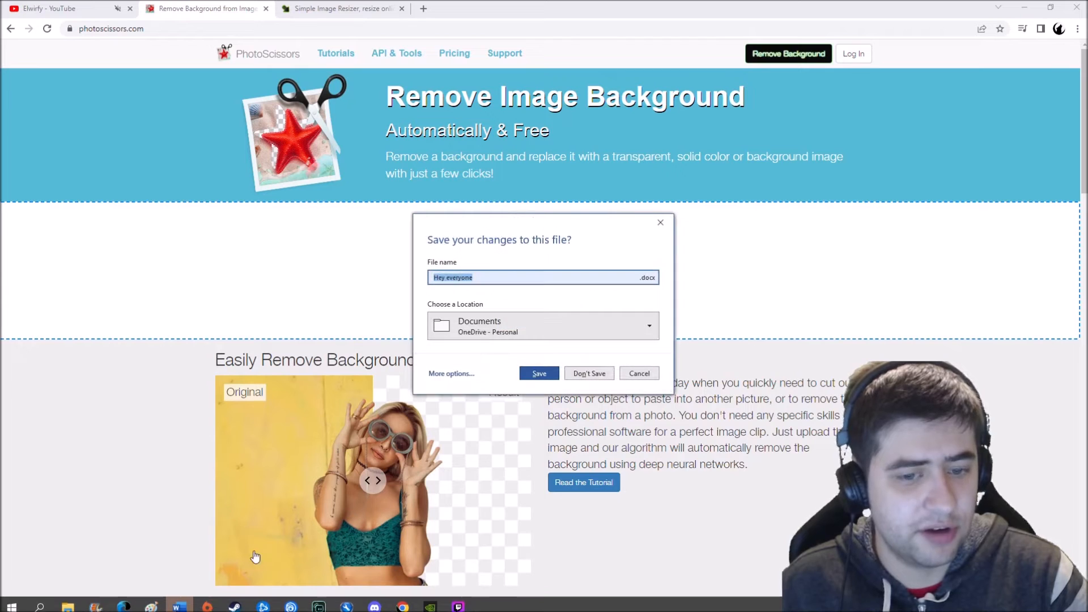
pyautogui.click(602, 378)
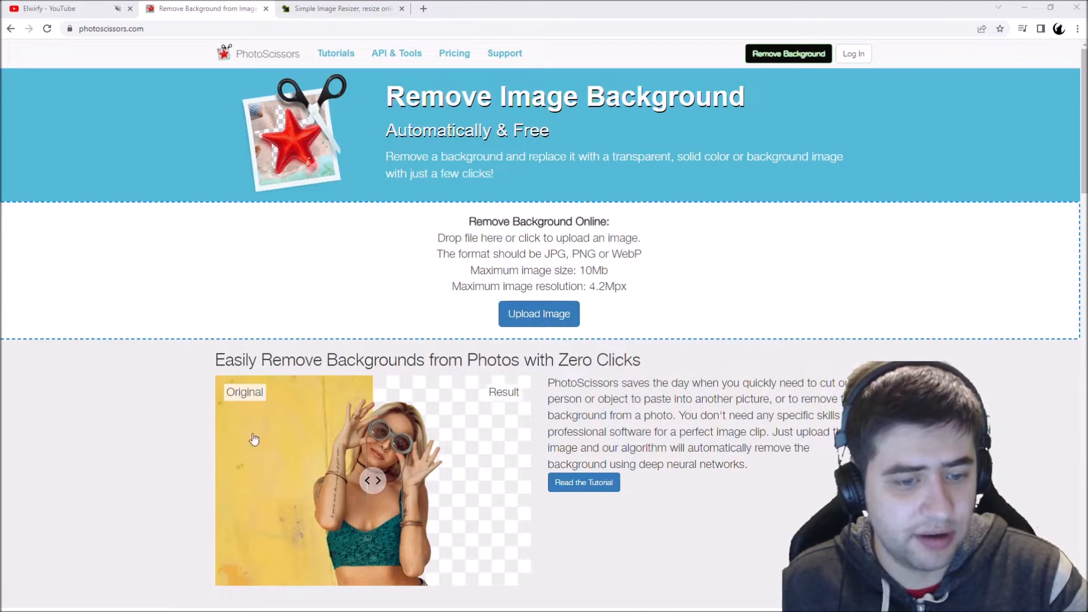
# Start Word, open the recent file Starcraft Thumbnail Template (AutoRecovered).docx, and maximize its window.
pyautogui.click(179, 601)
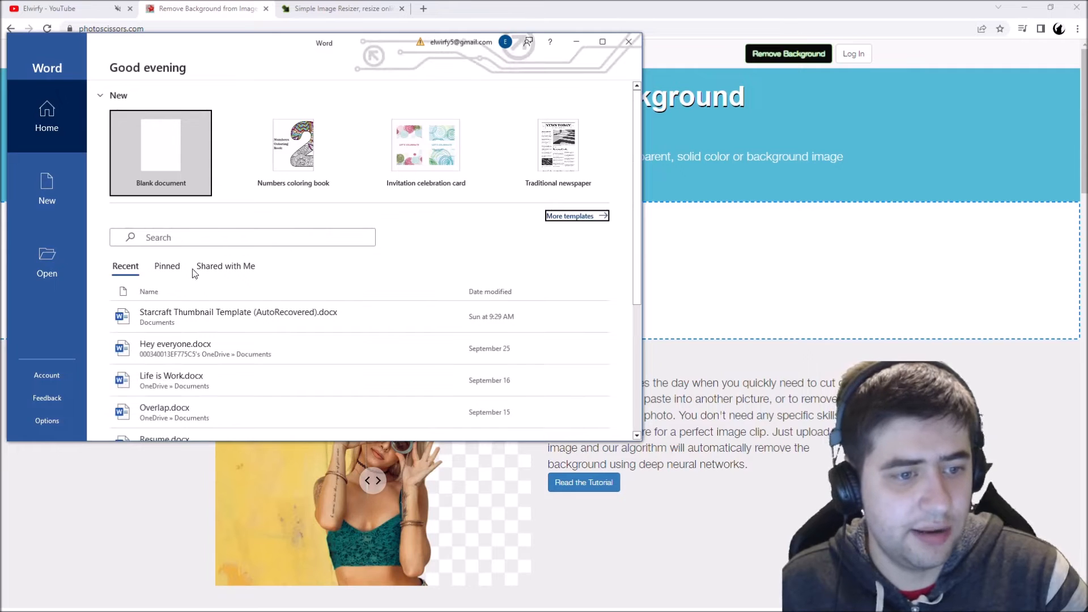
pyautogui.click(212, 310)
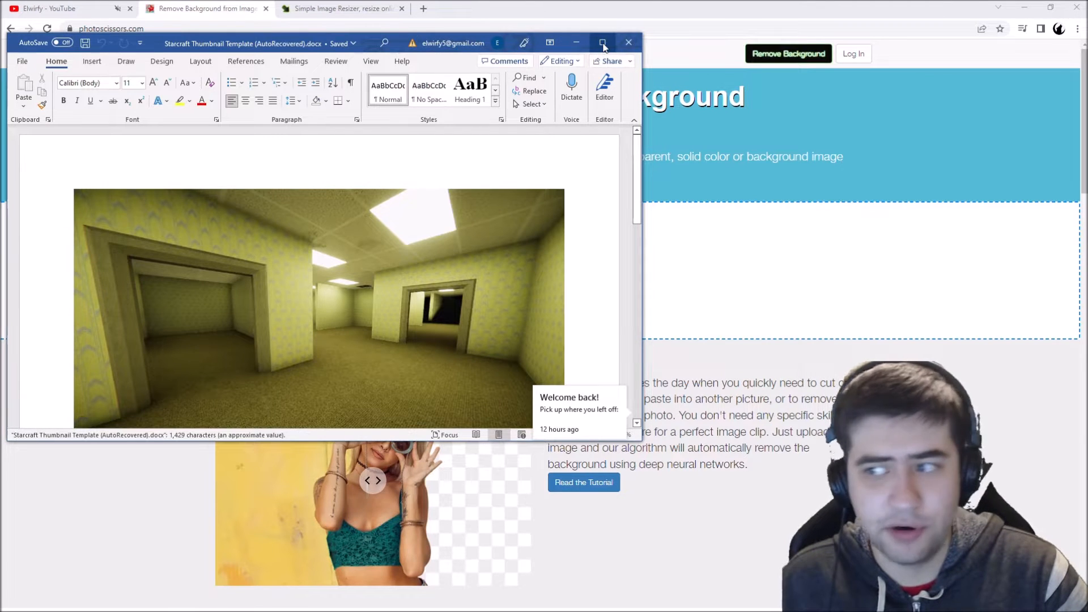
pyautogui.click(602, 43)
# Add a new blank page at the end of the document, after the "Advertising Forever" thumbnail.
pyautogui.moveTo(1083, 117); pyautogui.dragTo(1084, 576)
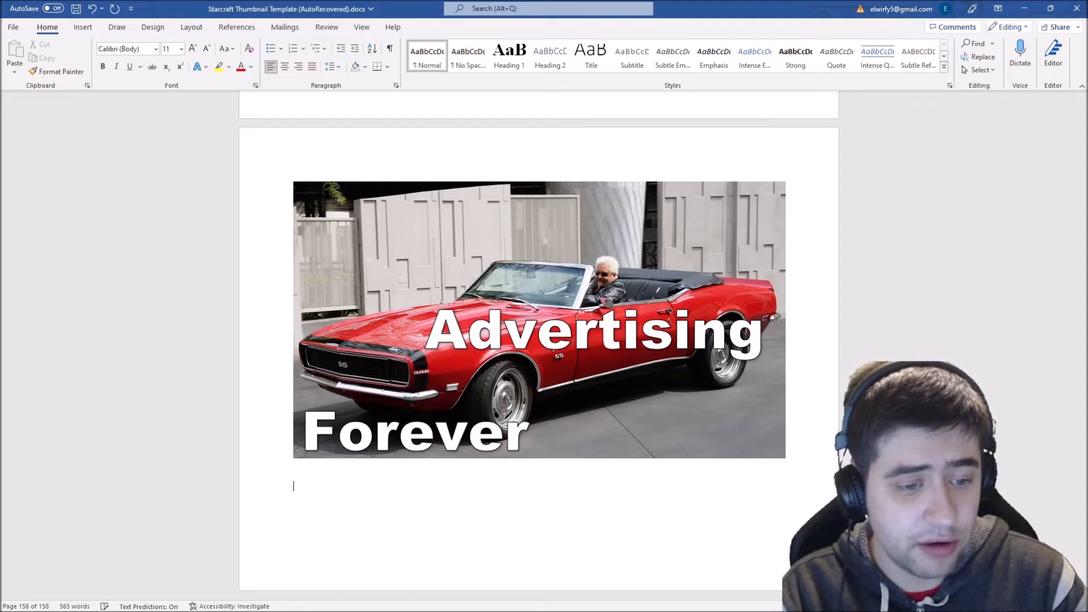
pyautogui.press('Return')
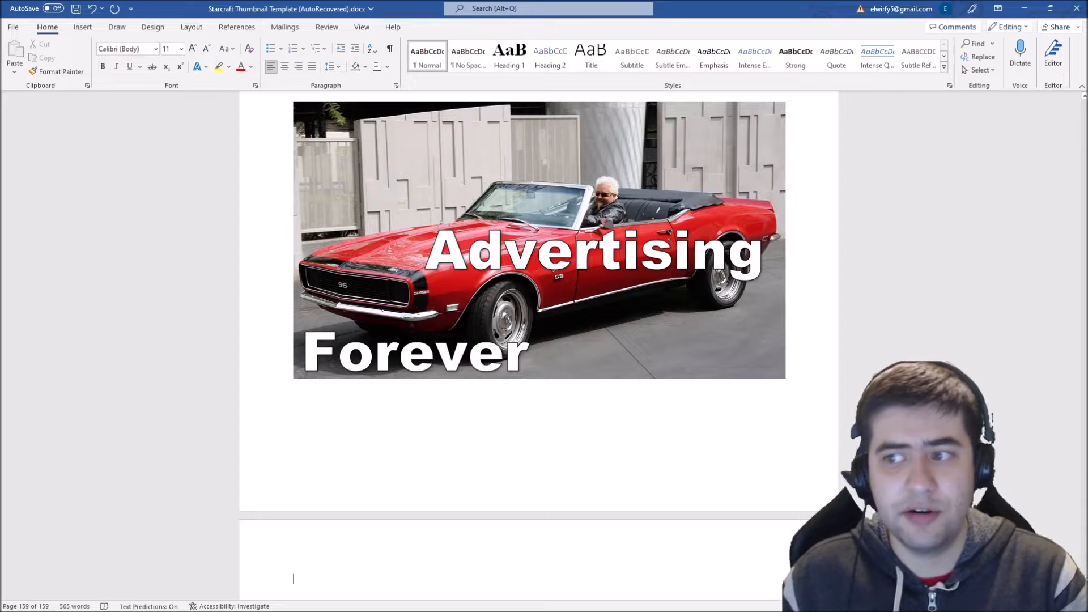
pyautogui.scroll(-5, 793, 377)
pyautogui.scroll(-2, 794, 376)
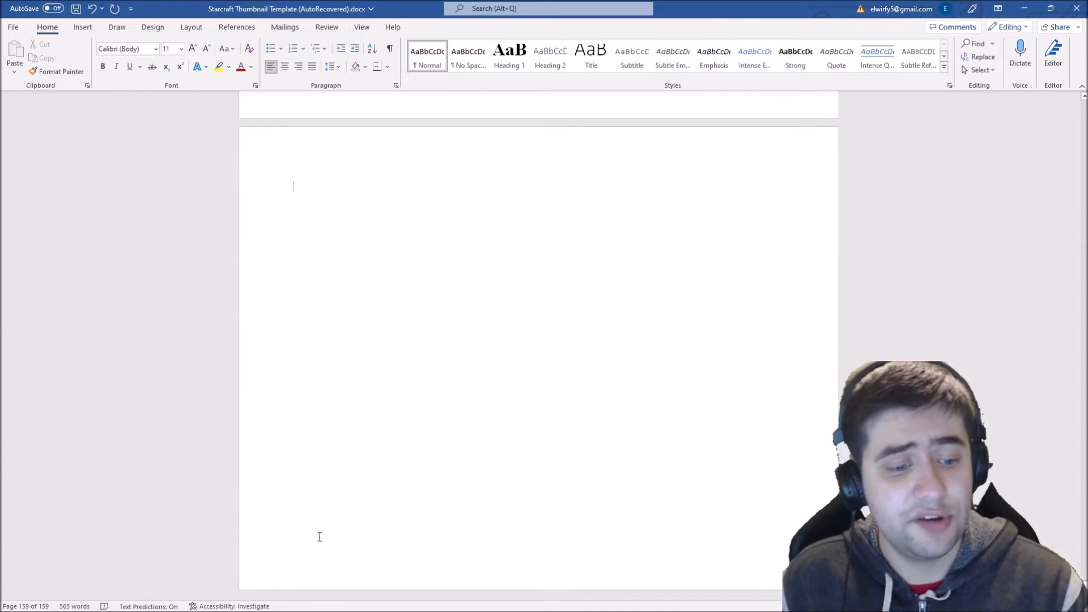
# Find the earlier "Who Is Clicking?" thumbnail in the document and copy its purple background picture.
pyautogui.moveTo(195, 604)
pyautogui.scroll(1, 538, 340)
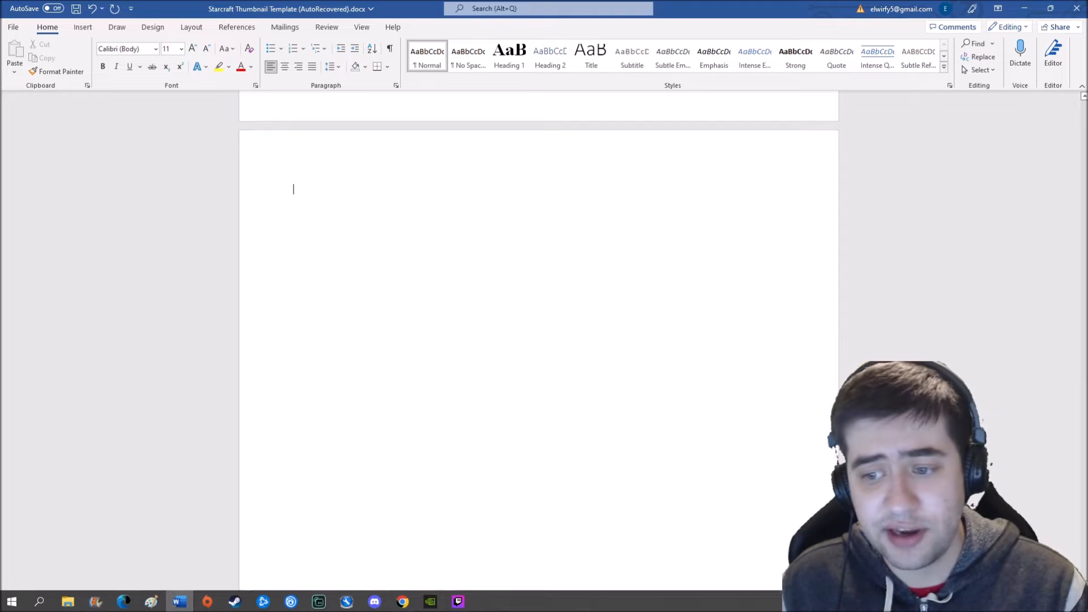
pyautogui.scroll(20, 1083, 566)
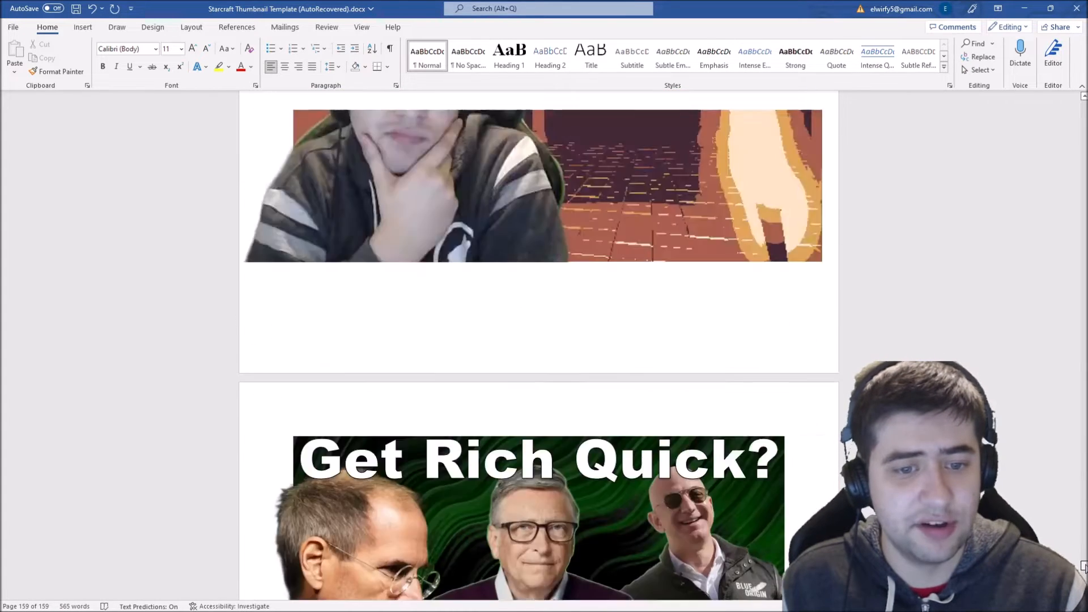
pyautogui.moveTo(1083, 566); pyautogui.dragTo(1083, 553)
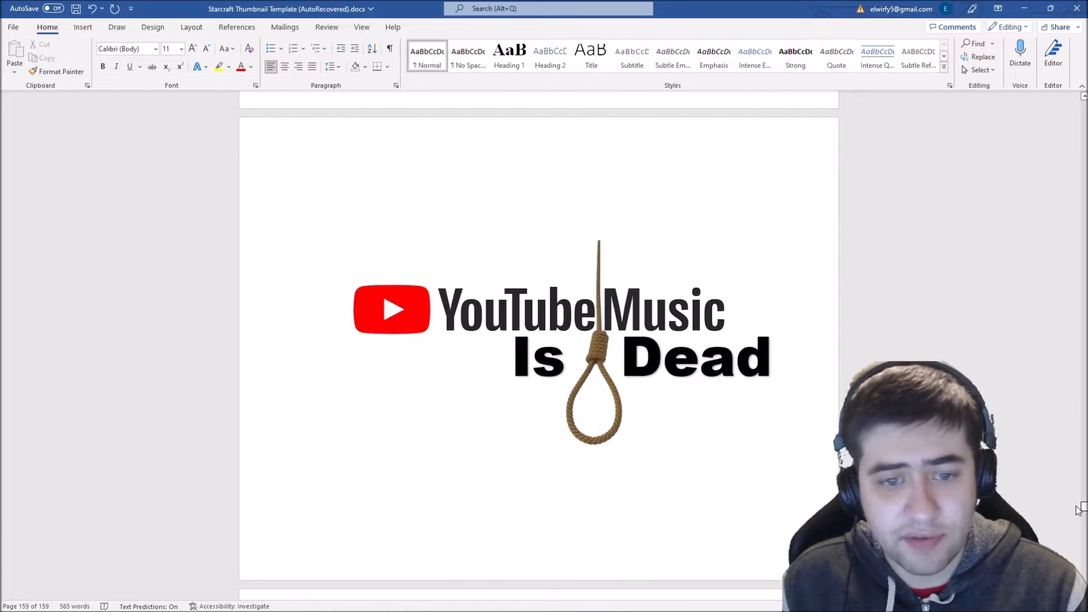
pyautogui.moveTo(1077, 509); pyautogui.dragTo(1065, 401)
pyautogui.scroll(-5, 698, 474)
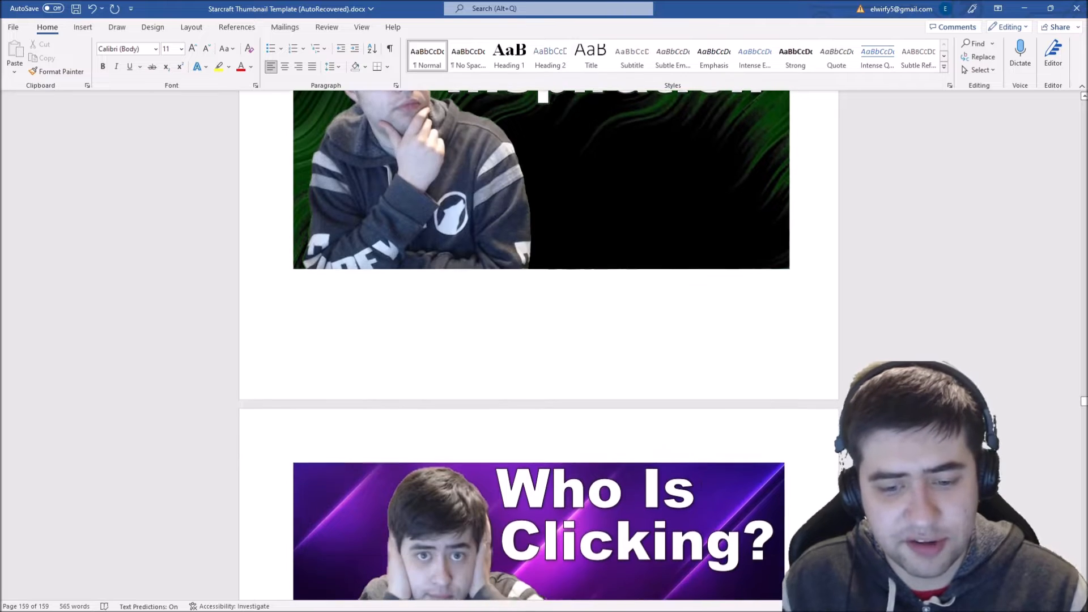
pyautogui.click(669, 453)
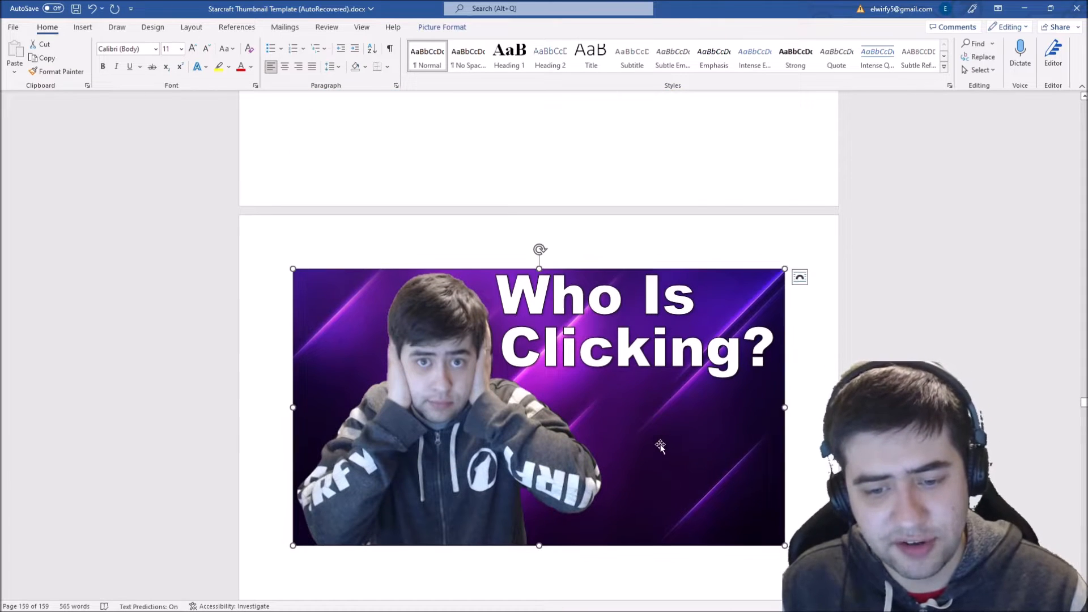
pyautogui.rightClick(659, 446)
pyautogui.click(715, 201)
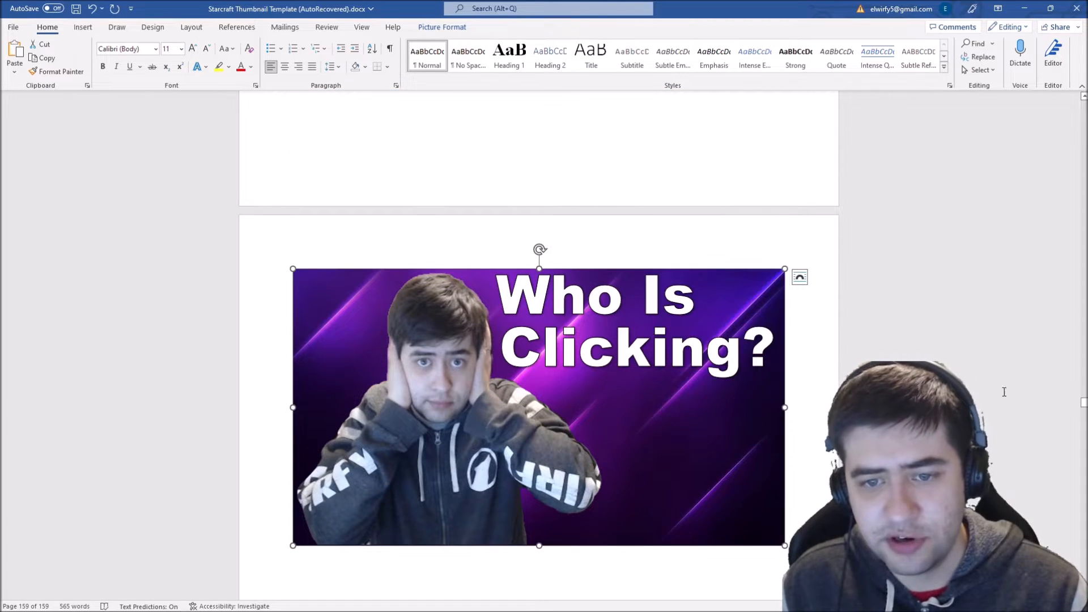
# Paste the copied purple background picture onto the blank last page of the document.
pyautogui.moveTo(1083, 422); pyautogui.dragTo(1082, 586)
pyautogui.click(327, 181)
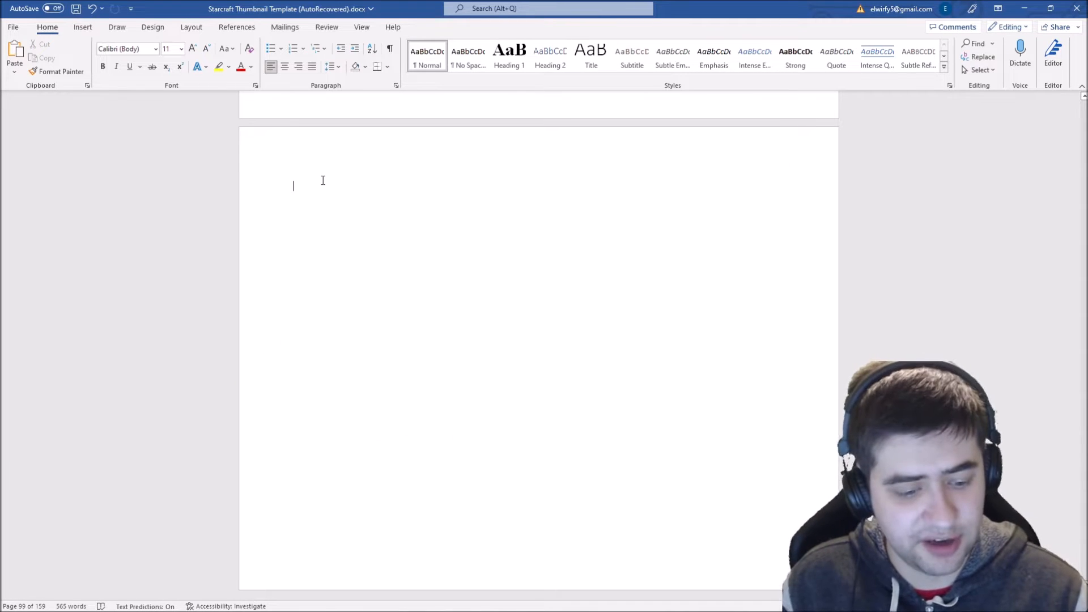
pyautogui.hotkey('ctrl', 'v')
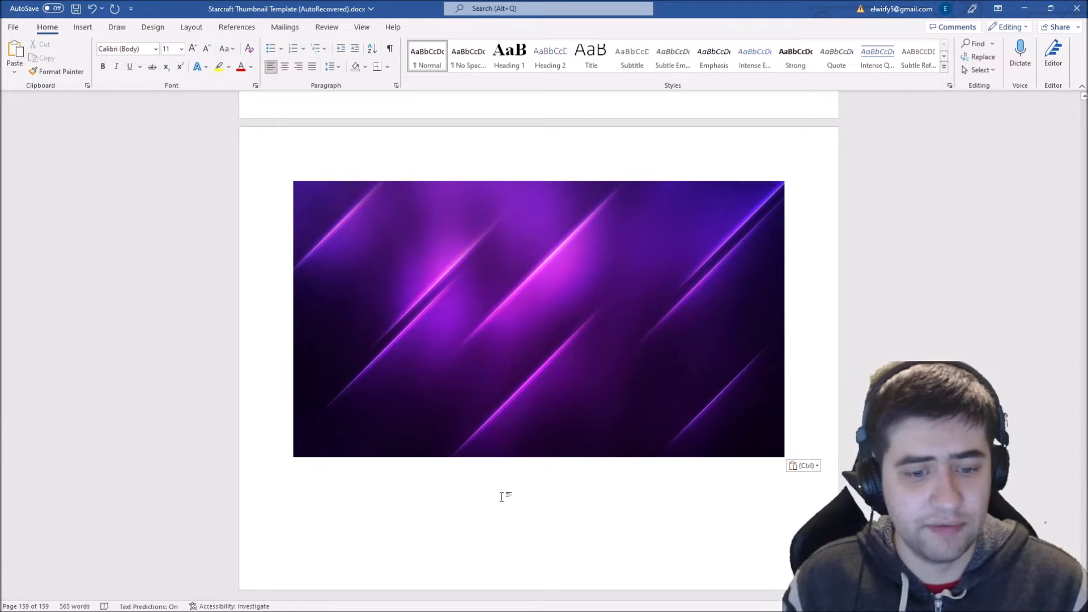
# Switch to Chrome and search Google for "markiplier" in a new tab.
pyautogui.moveTo(109, 608)
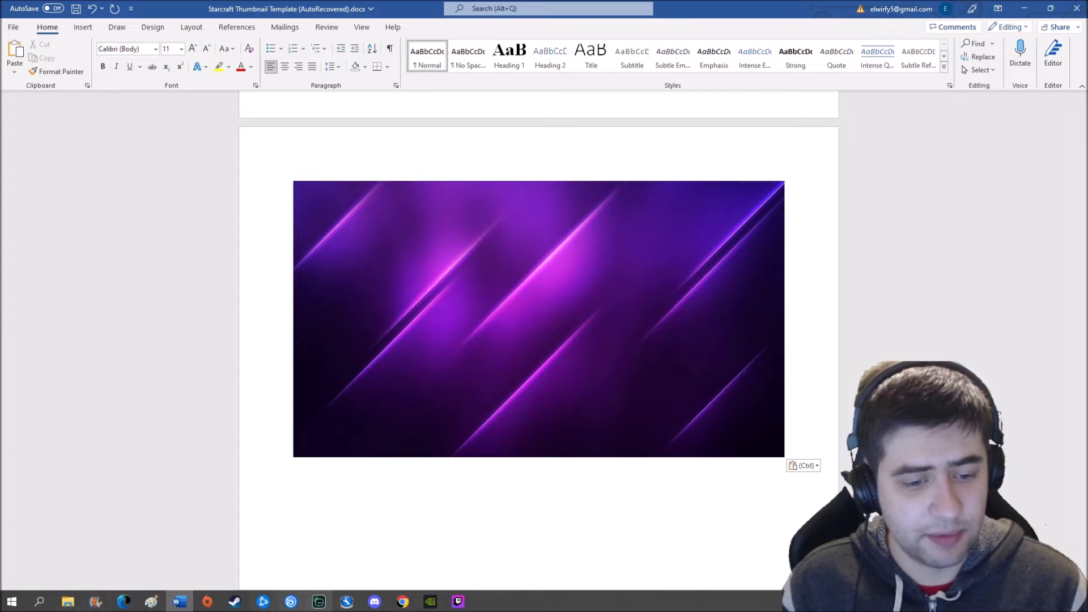
pyautogui.click(402, 601)
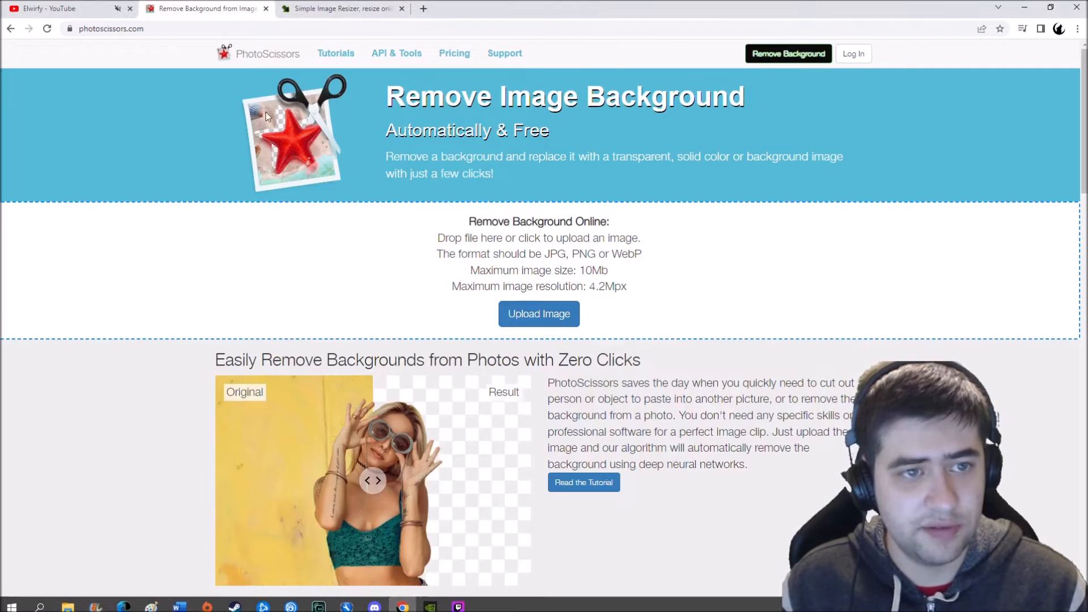
pyautogui.click(423, 10)
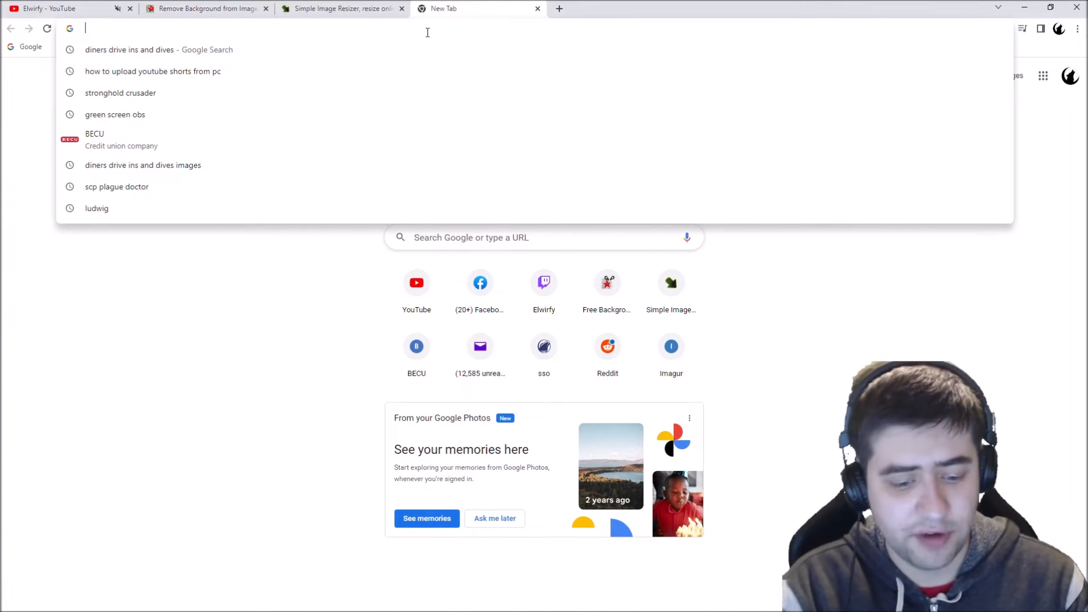
pyautogui.write('m')
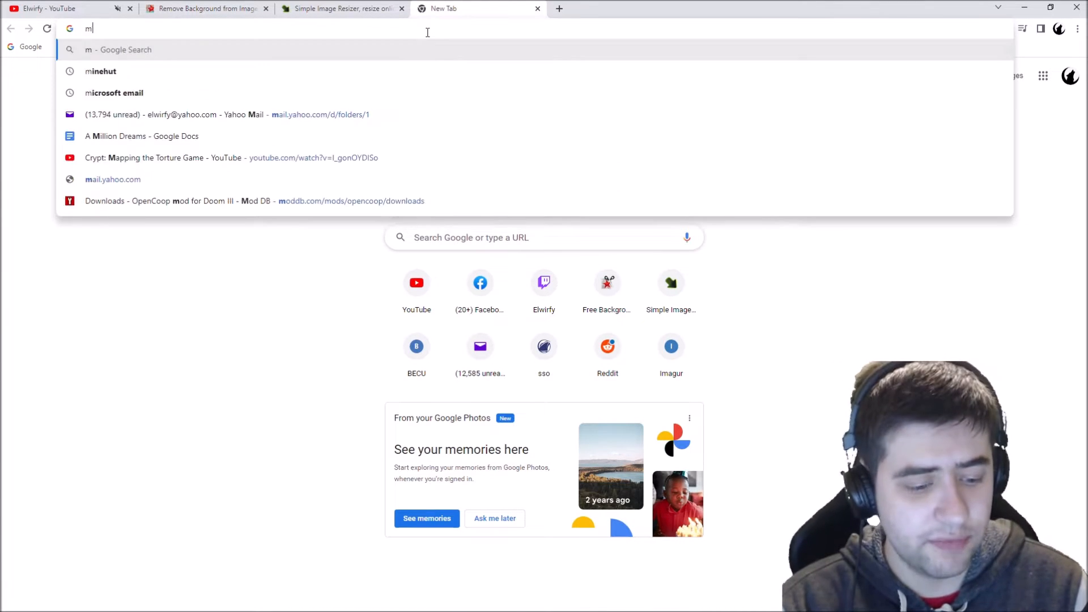
pyautogui.write('arkiplier')
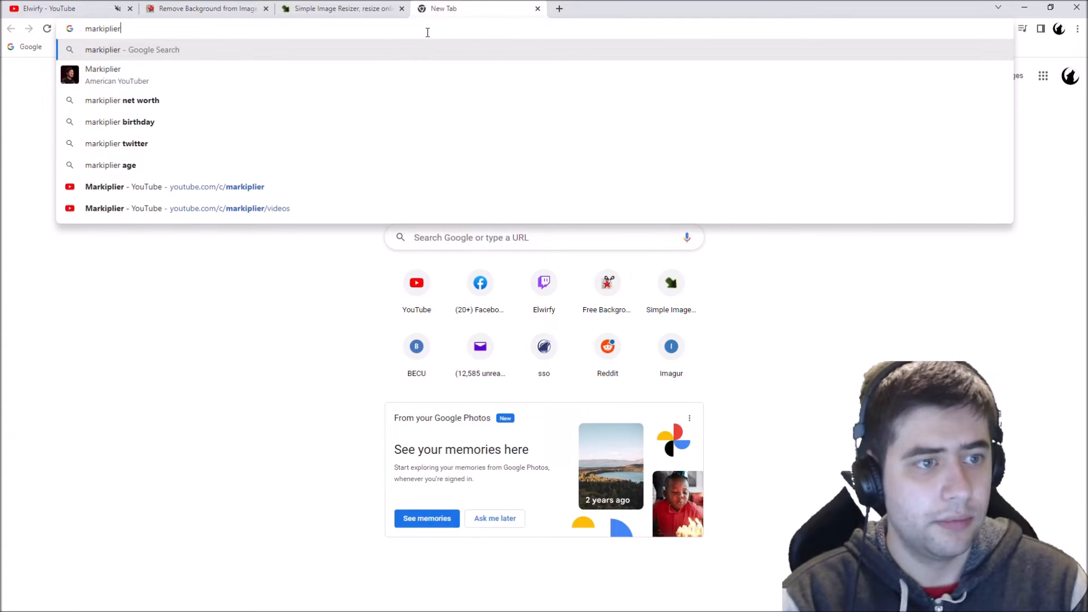
pyautogui.press('Return')
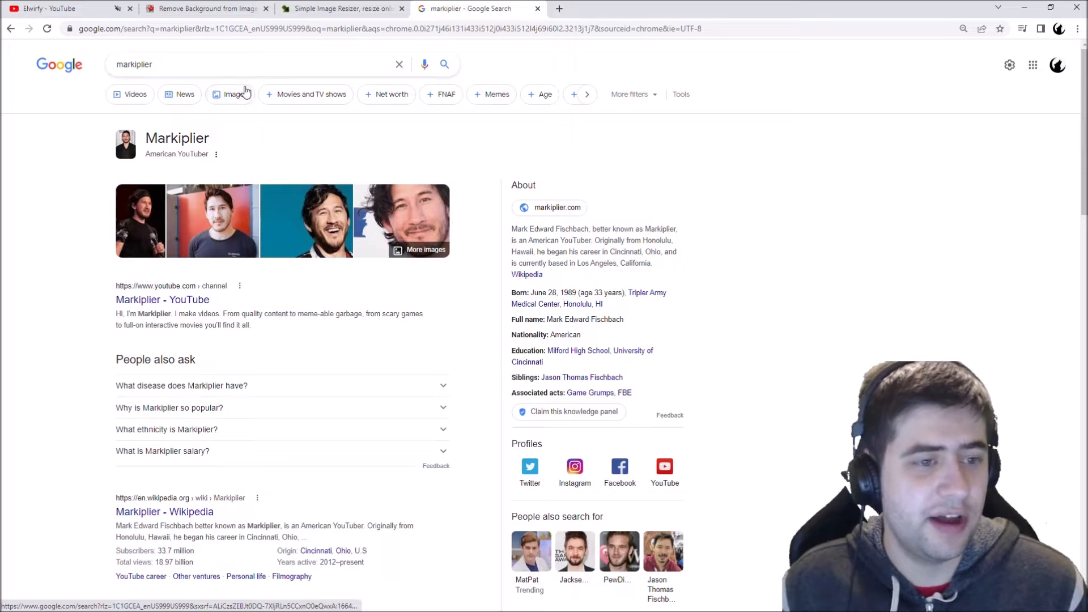
# Browse the Markiplier image results and open the dark-background portrait titled "The Stunning Transformation Of Markiplier".
pyautogui.click(235, 97)
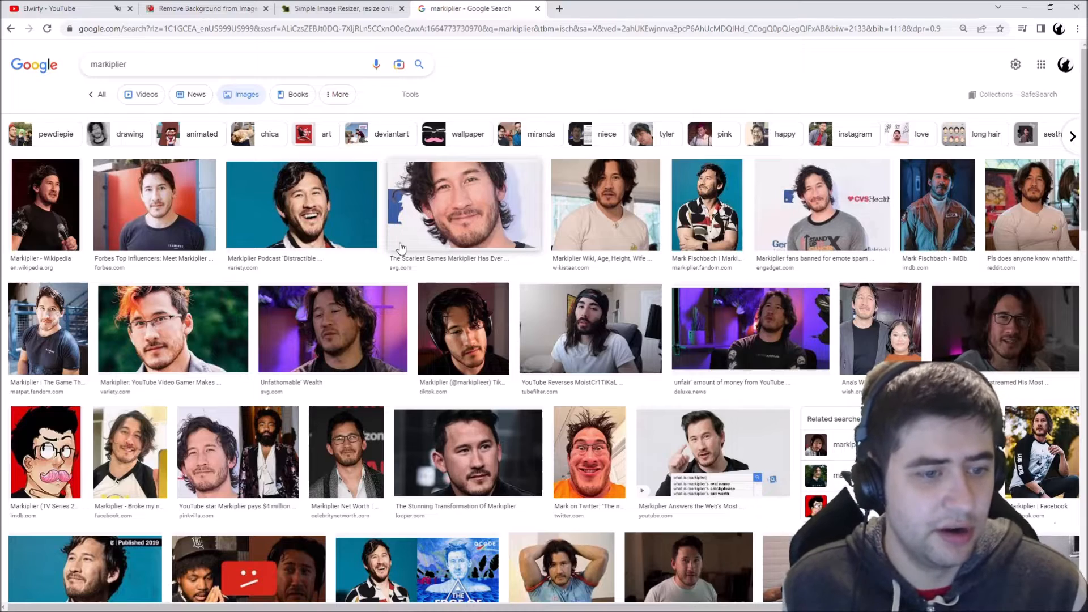
pyautogui.scroll(-1, 401, 243)
pyautogui.scroll(-1, 413, 240)
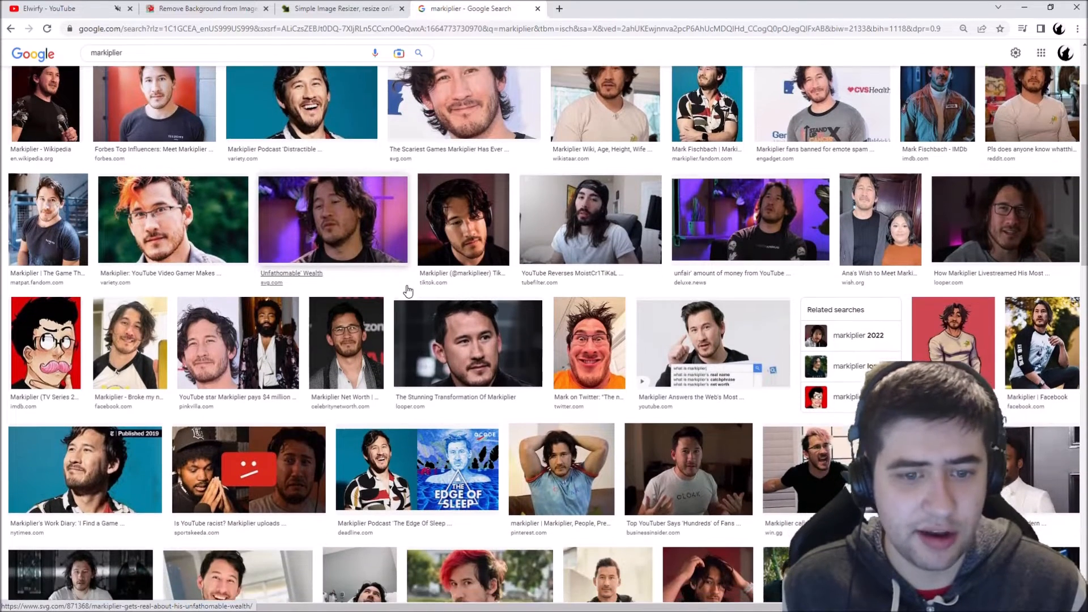
pyautogui.scroll(-1, 404, 280)
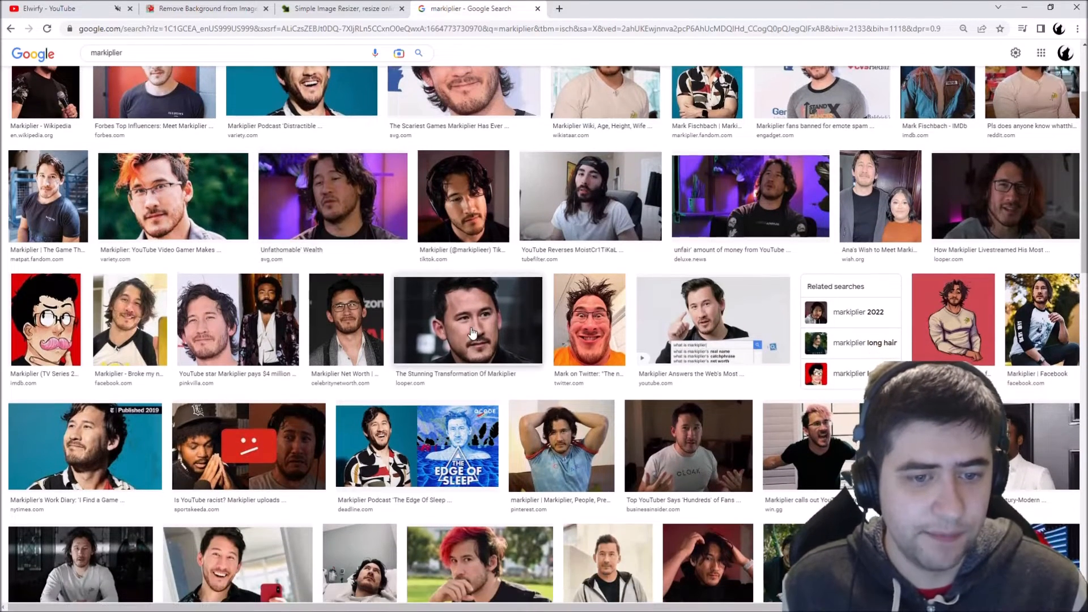
pyautogui.click(472, 334)
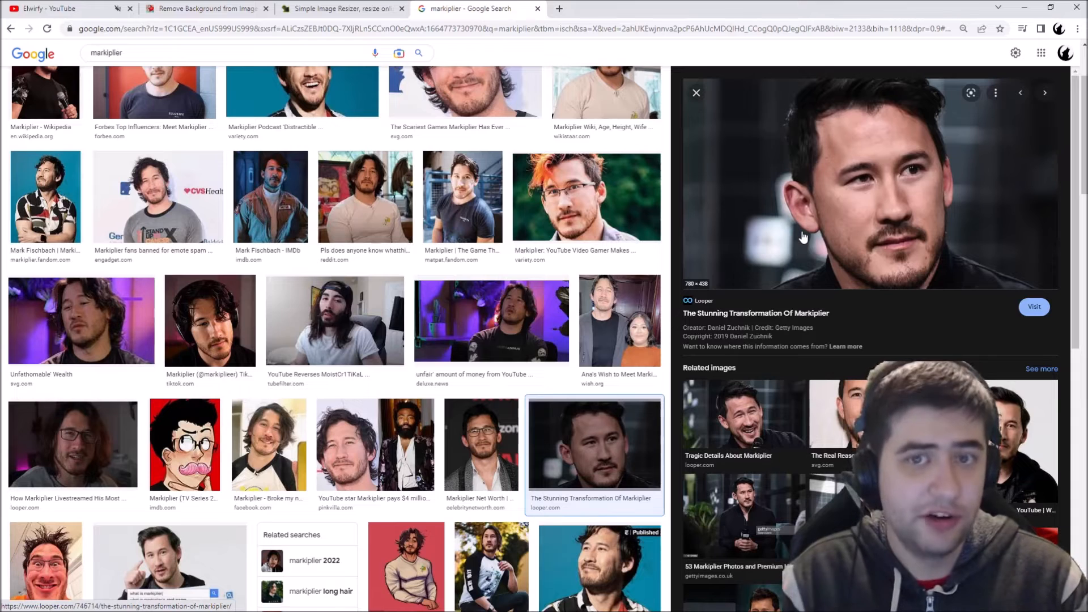
# Save the previewed portrait in the Pictures folder under the file name Markiplier.
pyautogui.rightClick(815, 180)
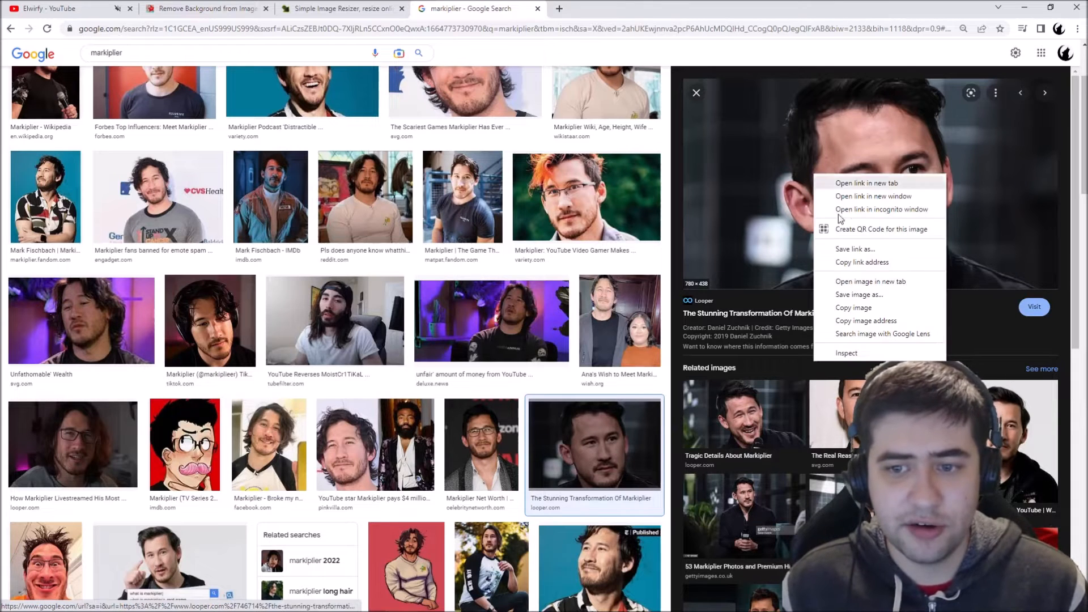
pyautogui.click(875, 297)
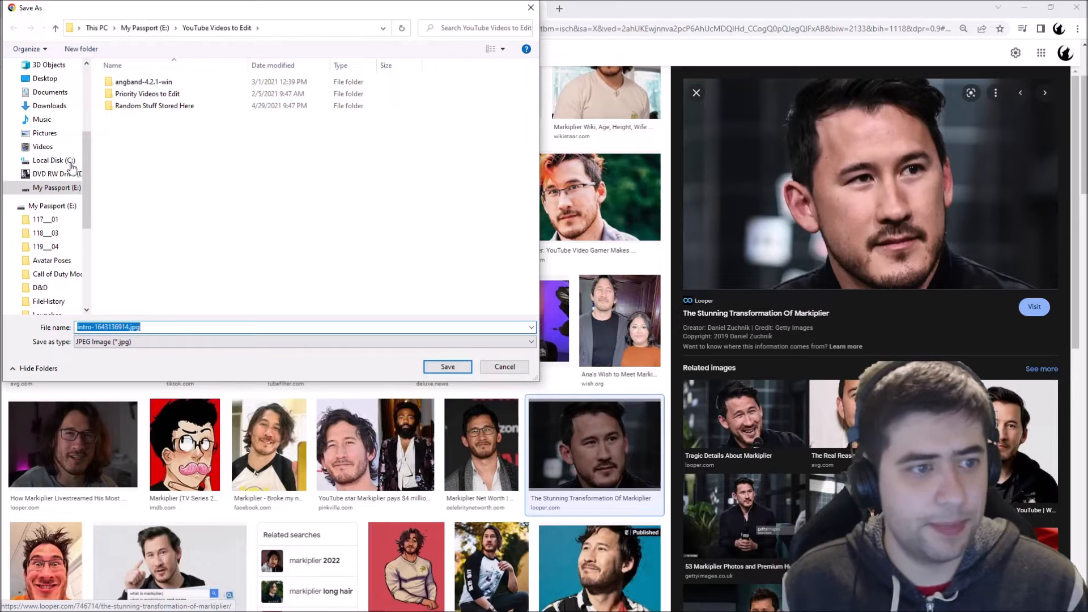
pyautogui.click(46, 133)
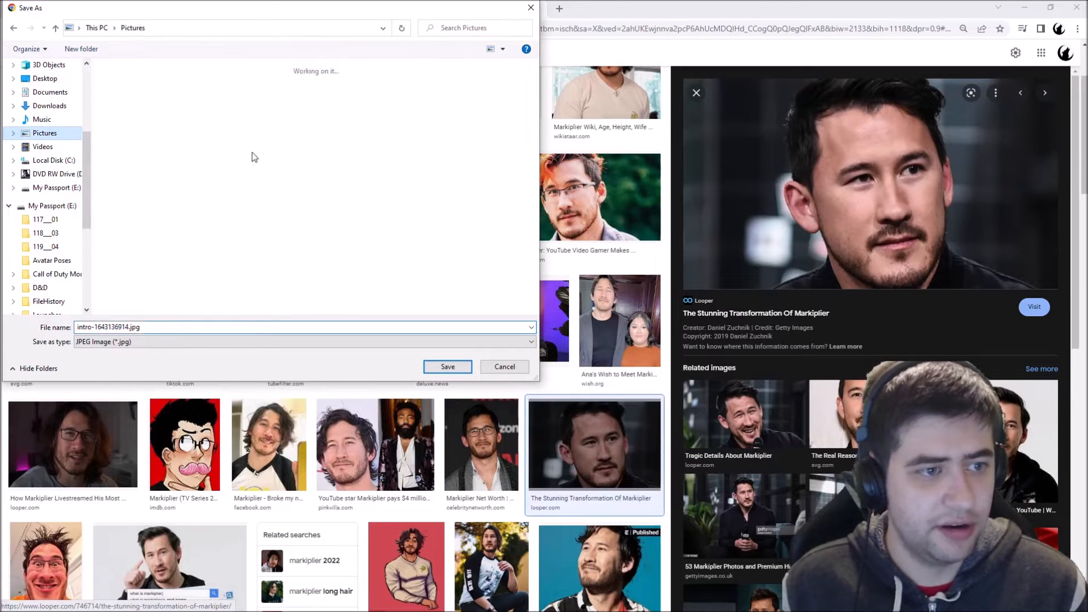
pyautogui.click(153, 326)
pyautogui.click(57, 332)
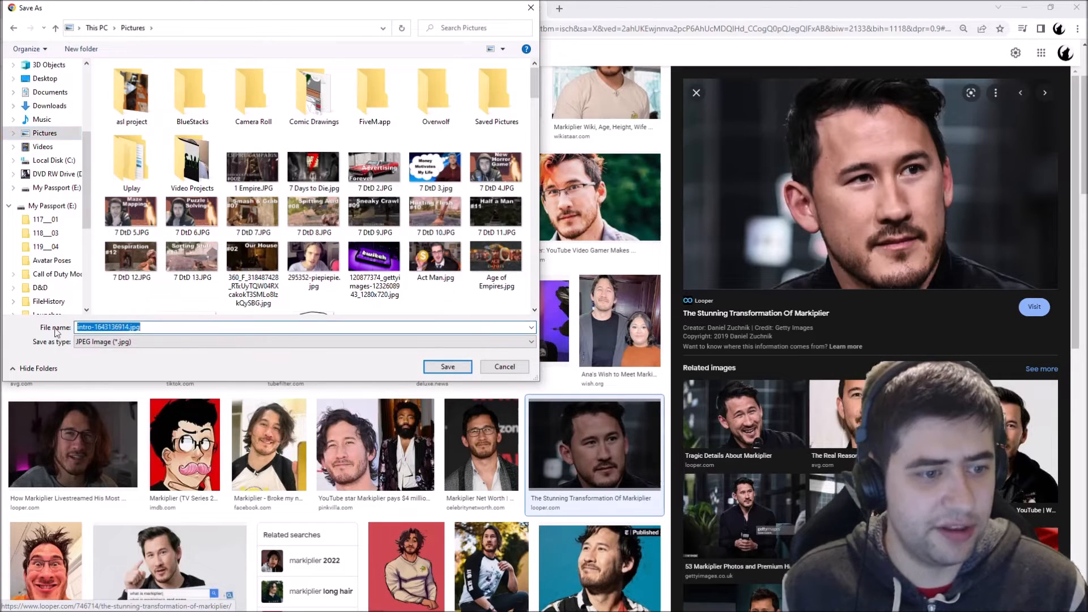
pyautogui.write('Markip')
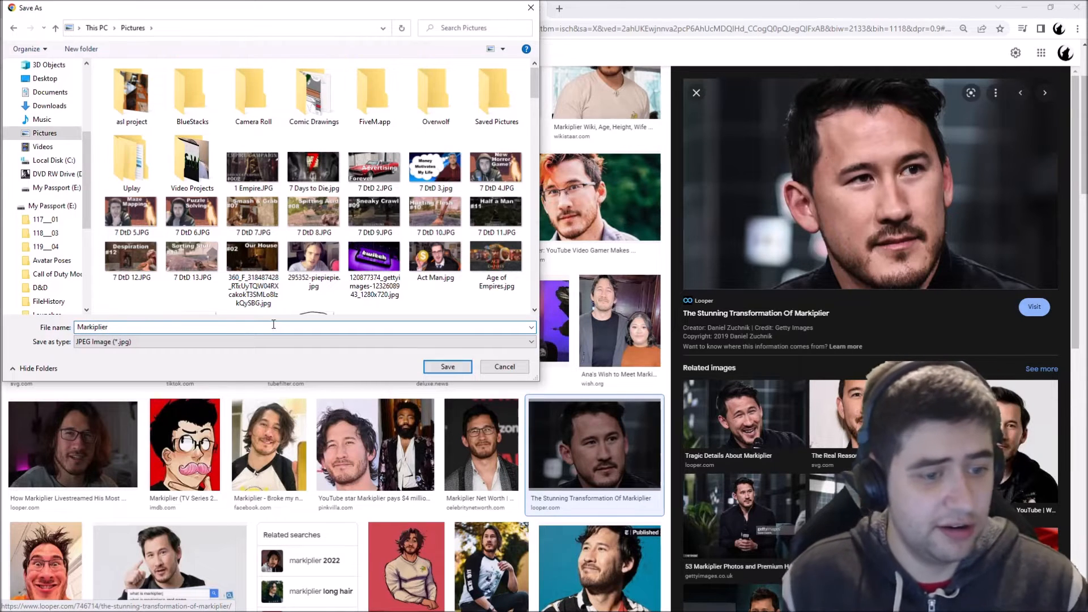
pyautogui.write('lier')
pyautogui.click(464, 365)
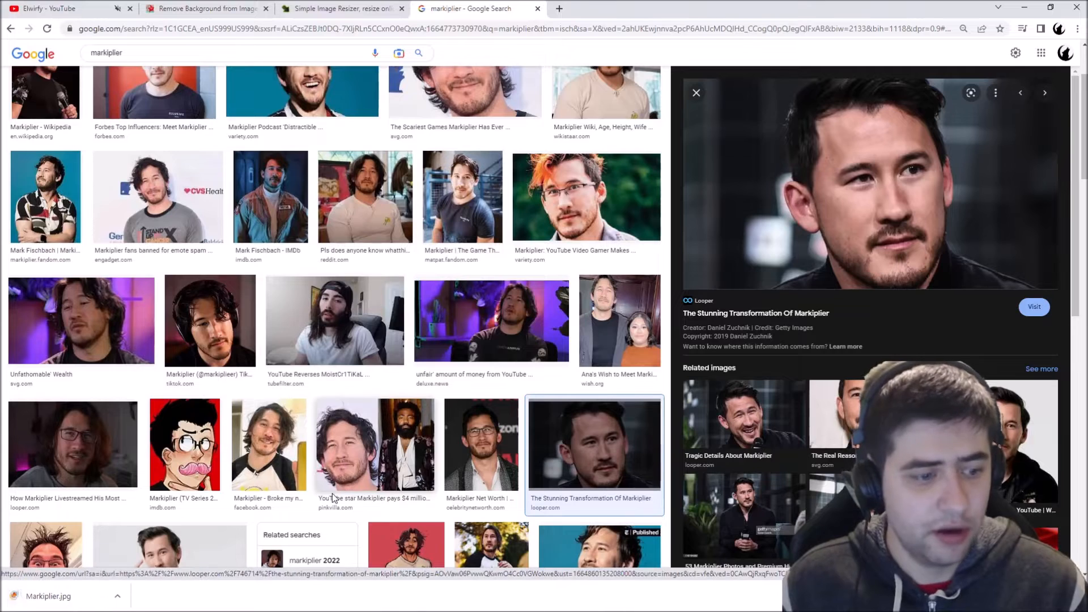
# Switch to the background-removal site and start uploading an image.
pyautogui.click(244, 7)
pyautogui.click(538, 325)
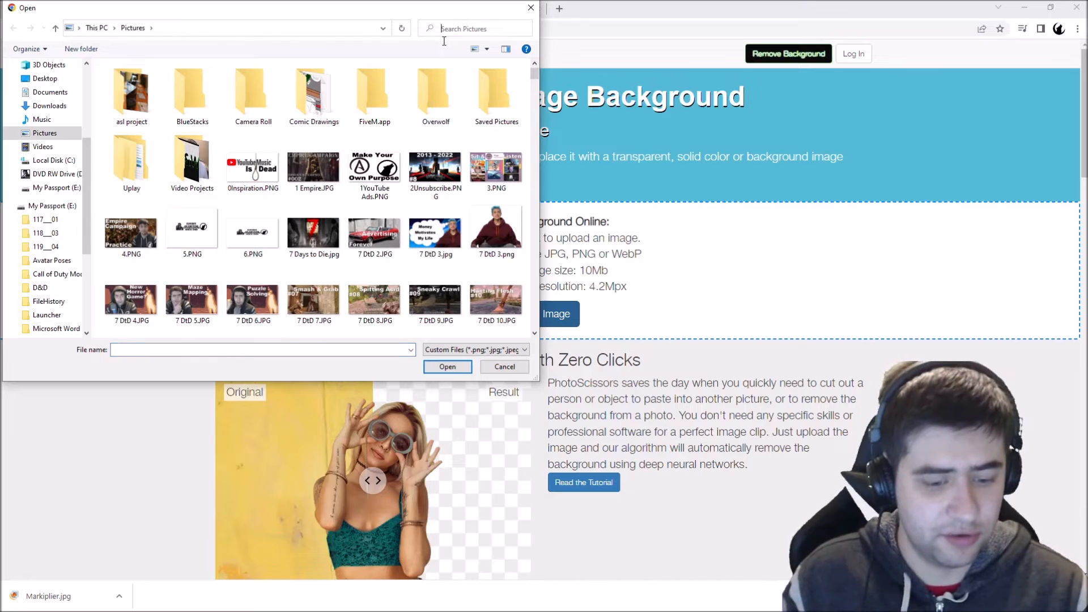
pyautogui.write('mark')
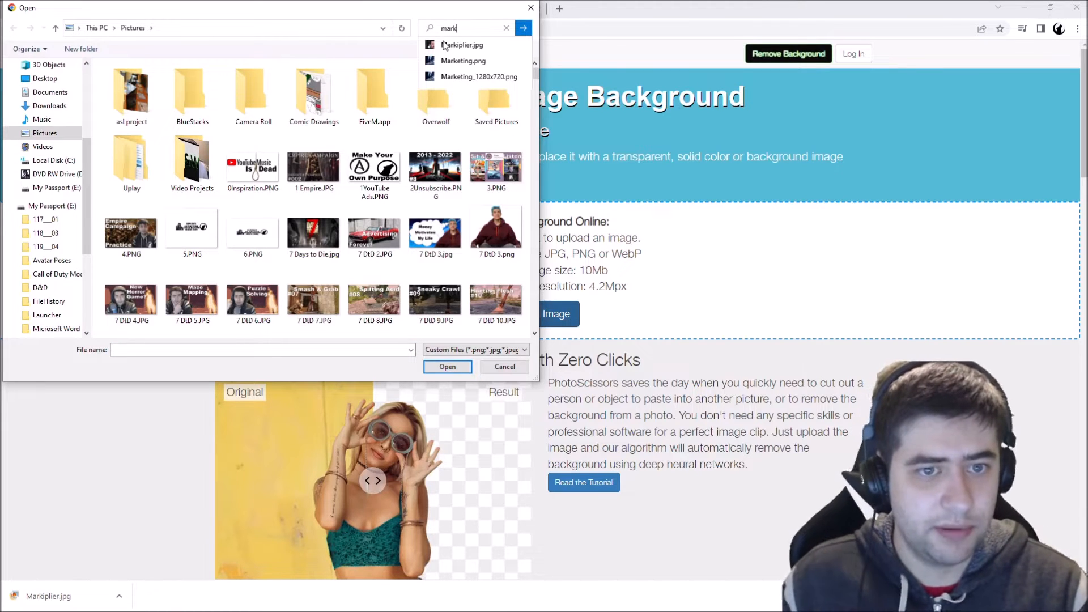
pyautogui.click(455, 44)
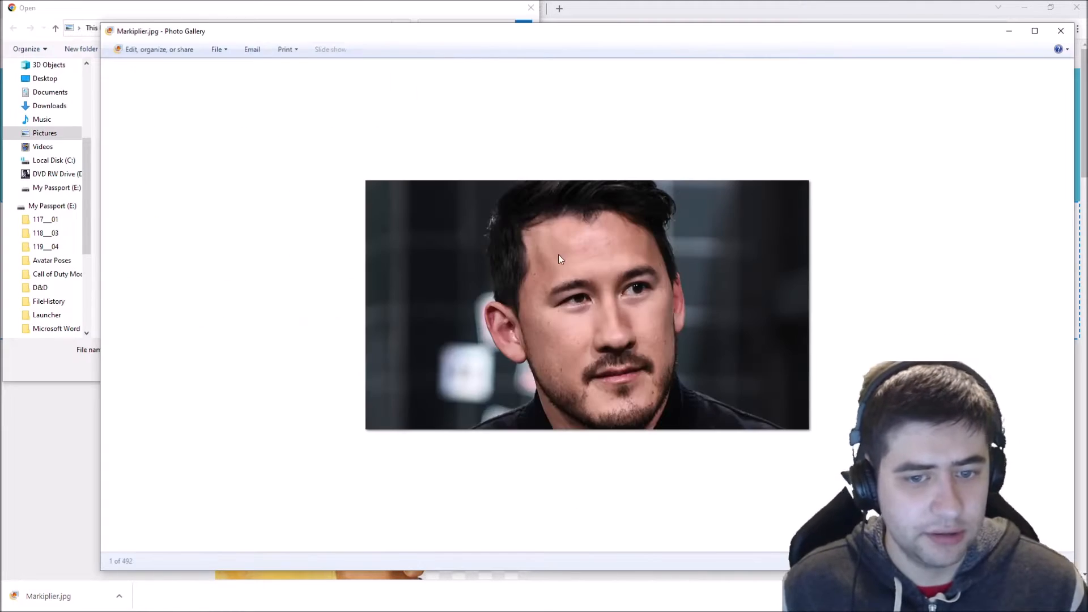
pyautogui.click(1061, 31)
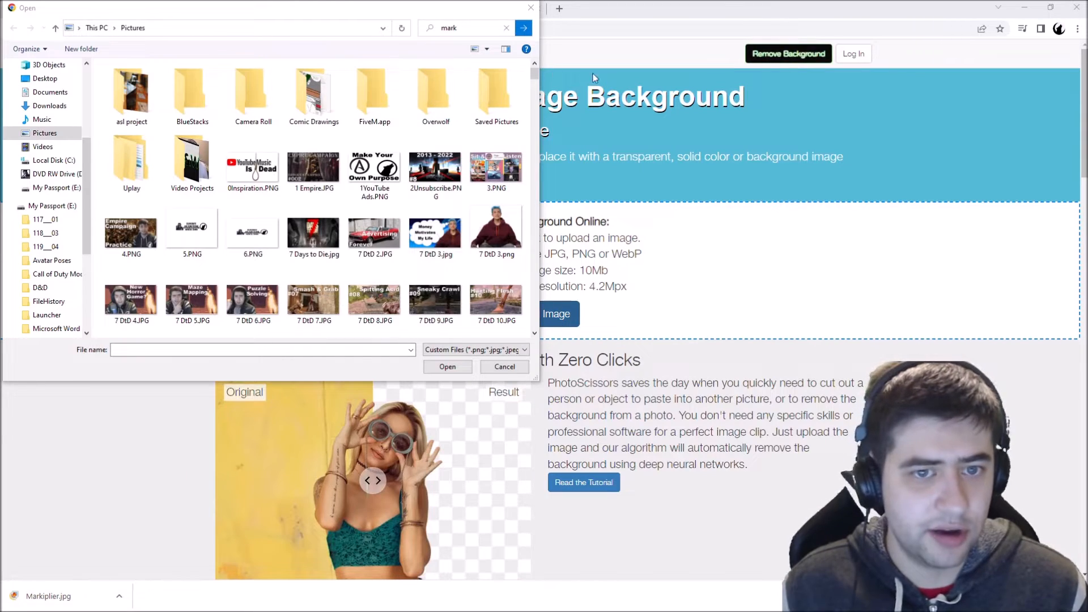
# Find Markiplier.jpg in the Pictures folder and upload it for background removal.
pyautogui.moveTo(534, 75); pyautogui.dragTo(515, 208)
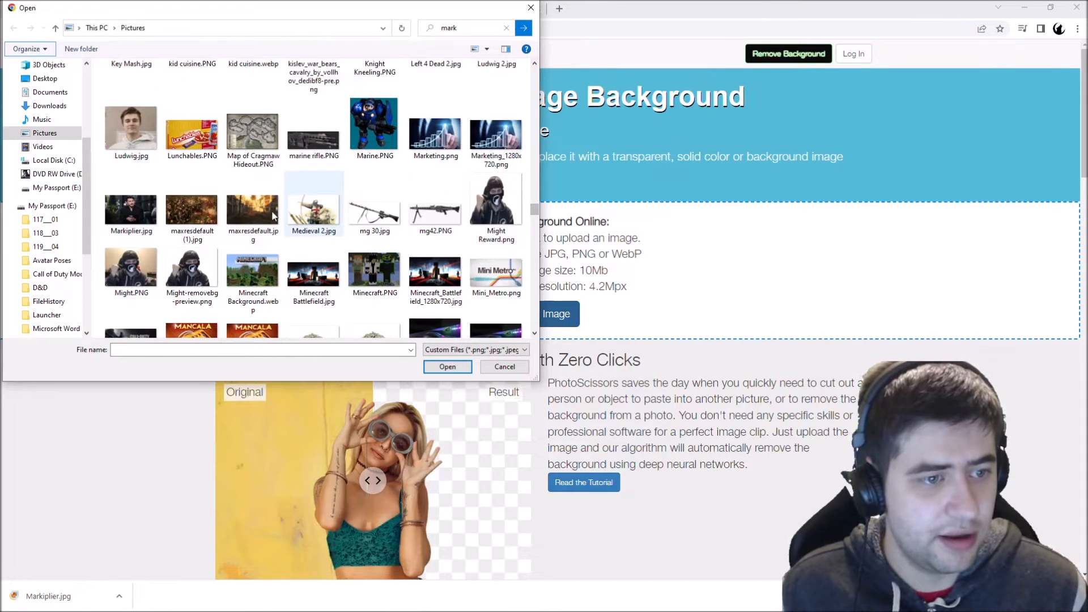
pyautogui.doubleClick(131, 211)
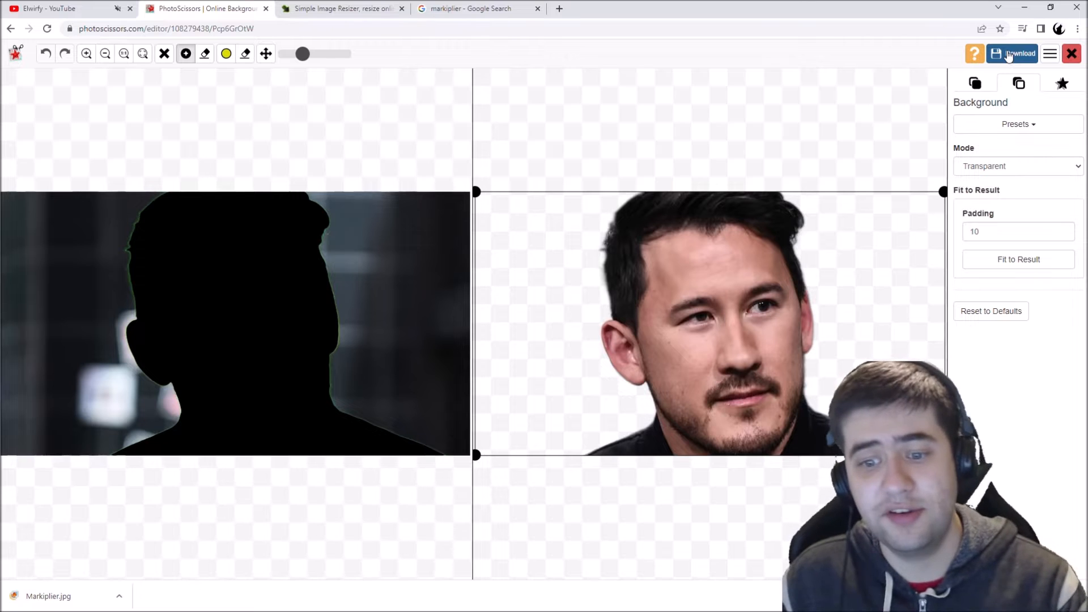
# Download the transparent cut-out in low resolution and save it in the Pictures folder as Markiplier.png.
pyautogui.click(205, 55)
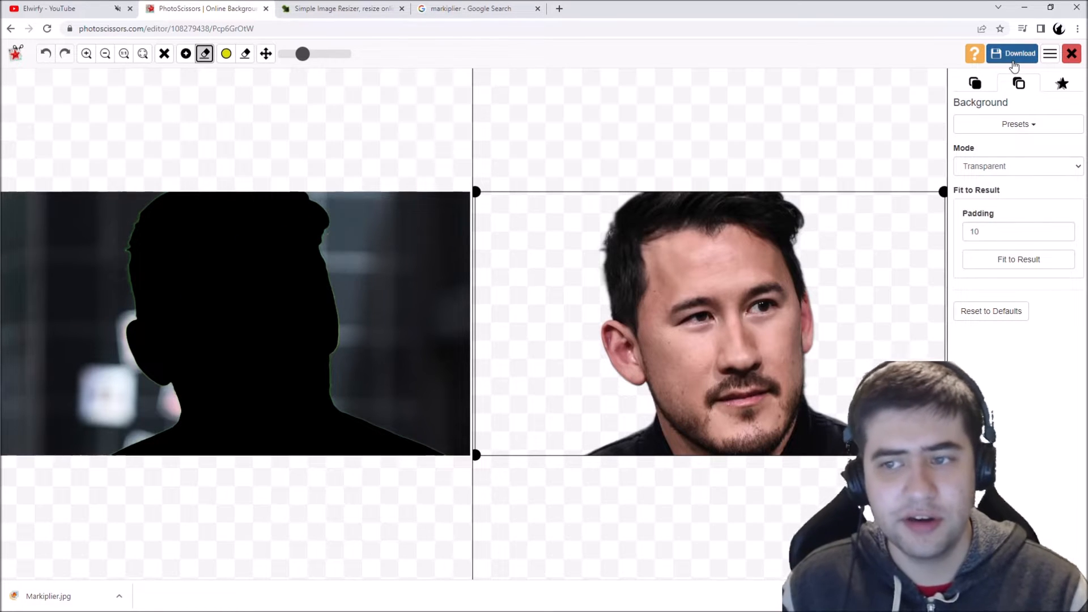
pyautogui.click(1013, 57)
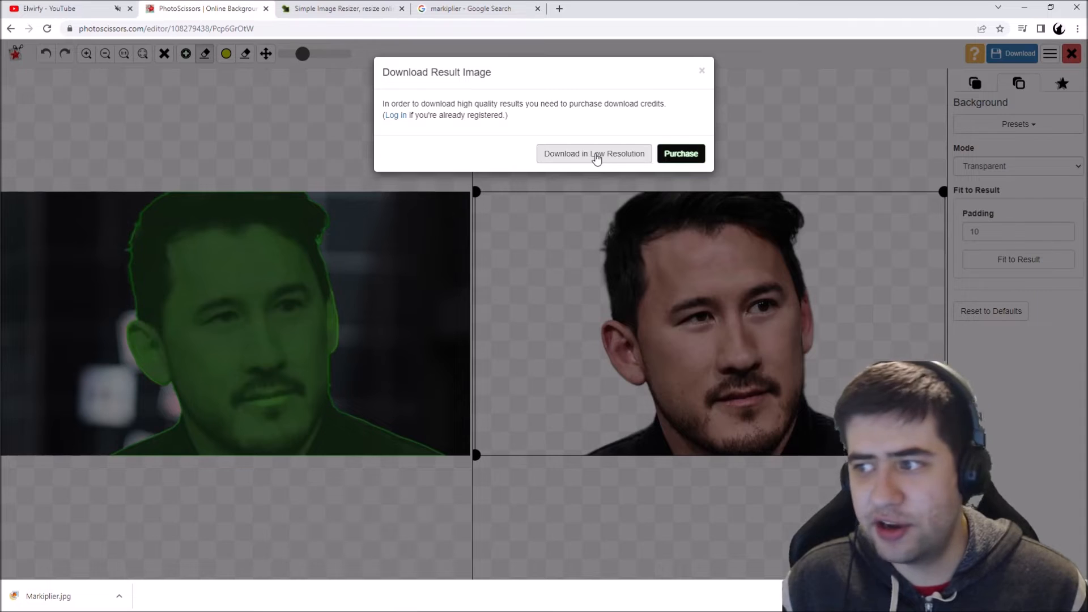
pyautogui.click(596, 159)
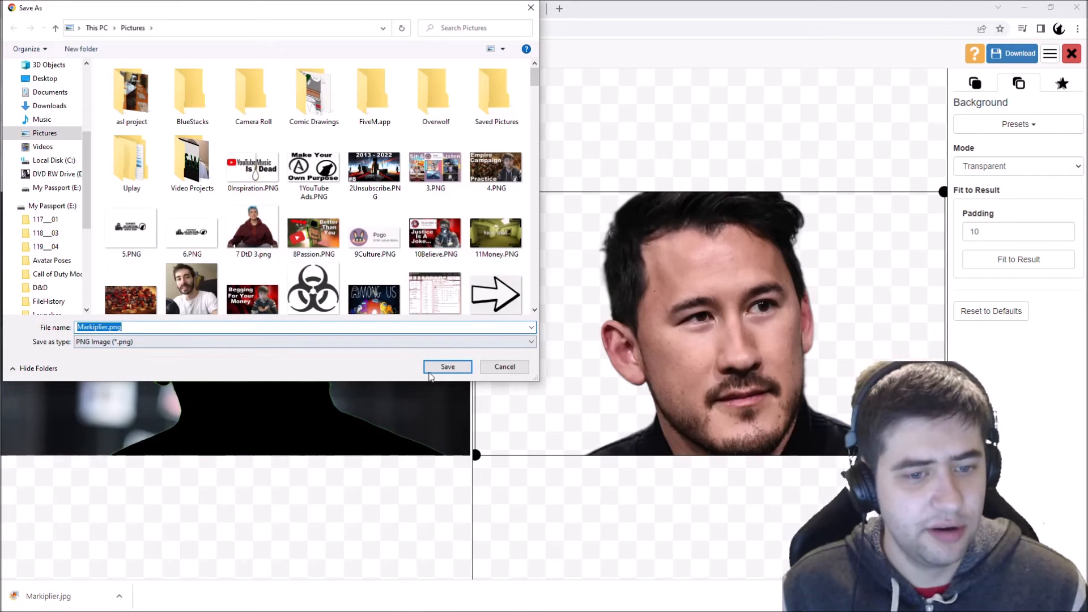
pyautogui.click(450, 367)
# Show the downloaded Markiplier.png in its folder, switch to Word and insert the picture below the purple background.
pyautogui.click(119, 595)
pyautogui.click(152, 557)
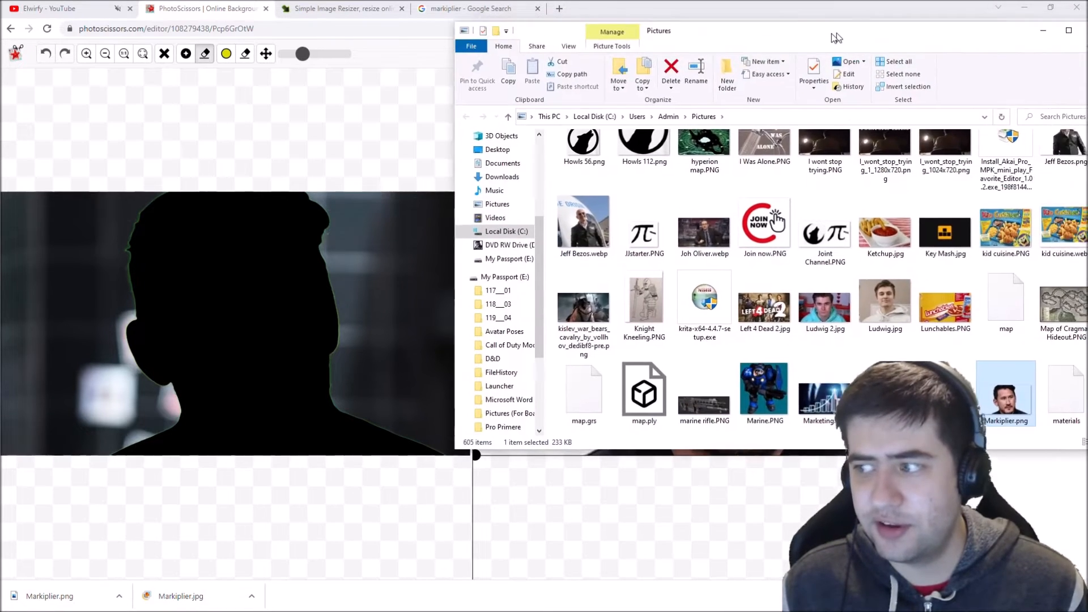
pyautogui.moveTo(855, 39); pyautogui.dragTo(1087, 34)
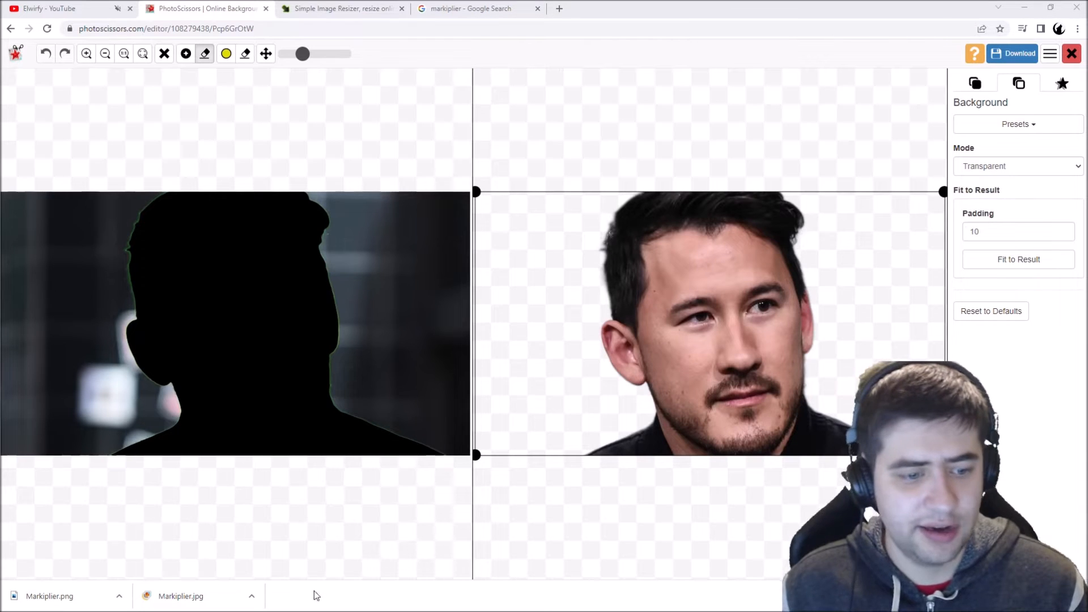
pyautogui.click(179, 605)
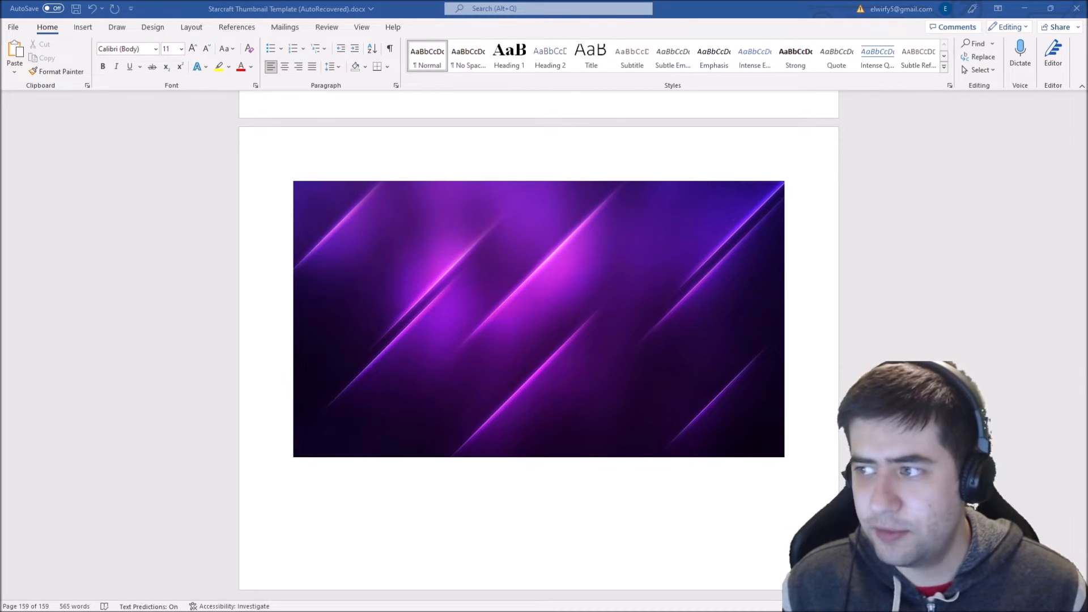
pyautogui.moveTo(1087, 94); pyautogui.dragTo(400, 100)
pyautogui.moveTo(659, 460); pyautogui.dragTo(668, 549)
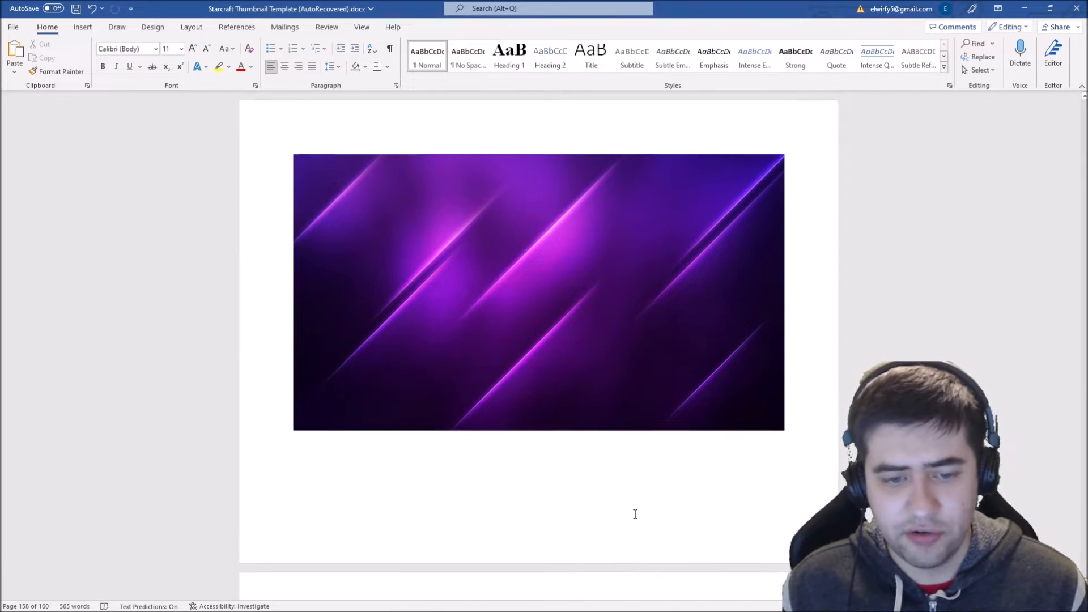
pyautogui.scroll(-1, 632, 504)
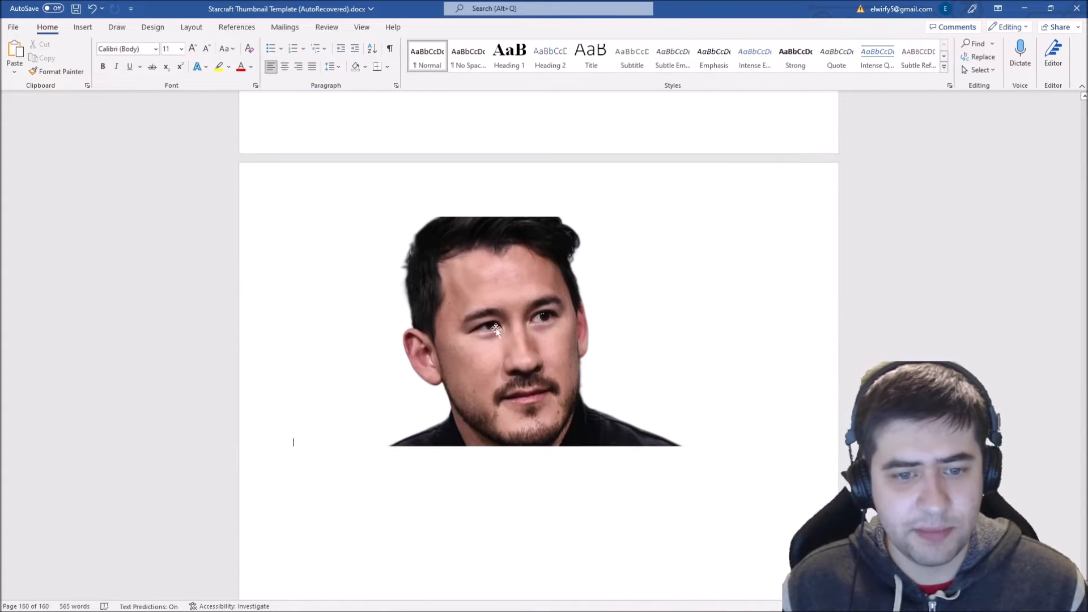
# Try In Line with Text as the text wrapping of the portrait cut-out.
pyautogui.click(469, 315)
pyautogui.rightClick(505, 334)
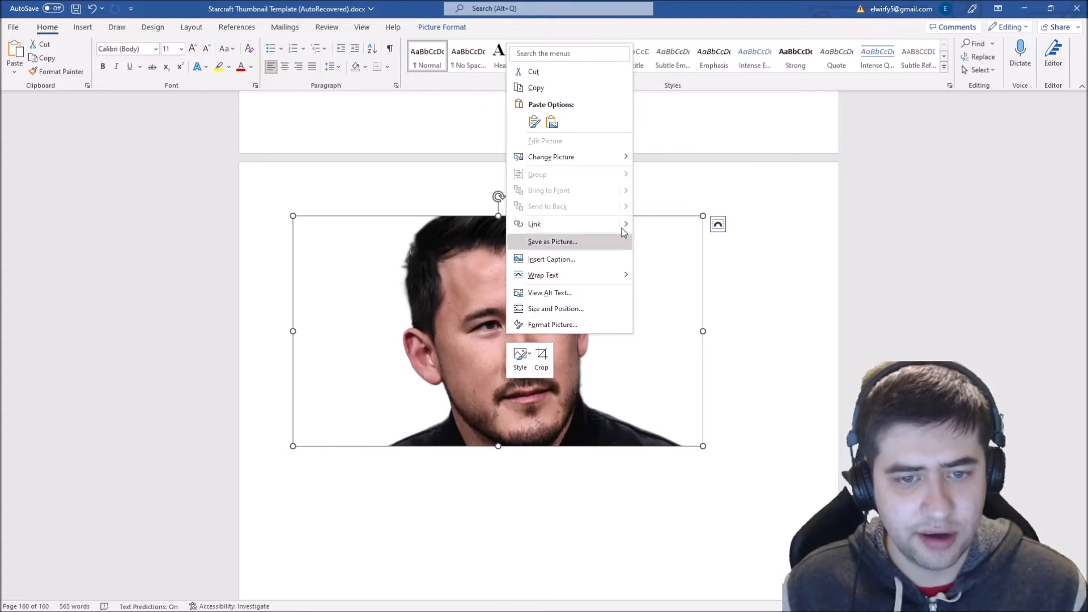
pyautogui.moveTo(621, 275)
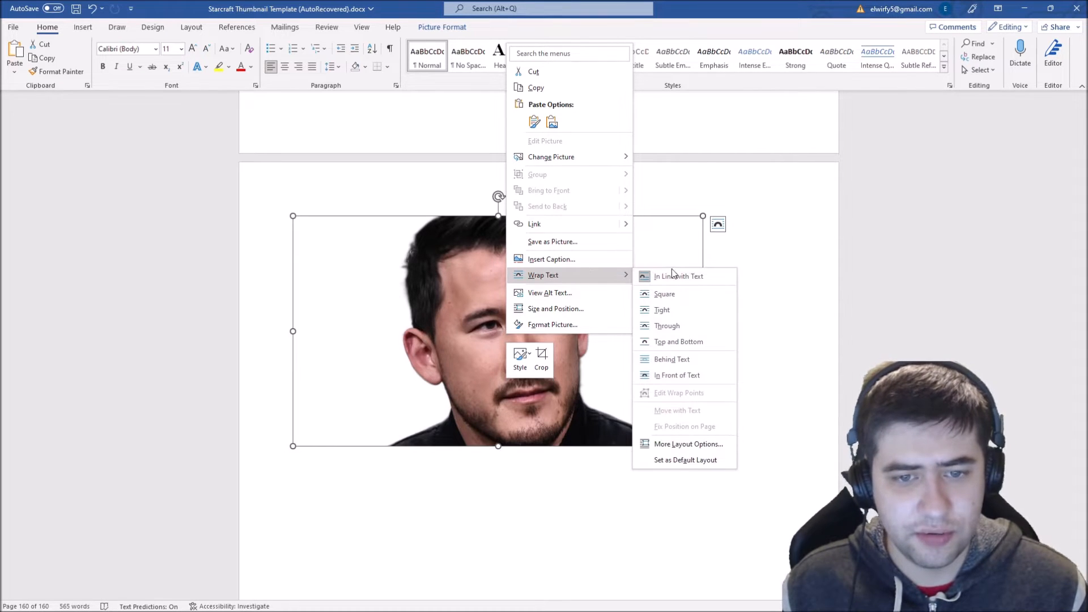
pyautogui.click(668, 277)
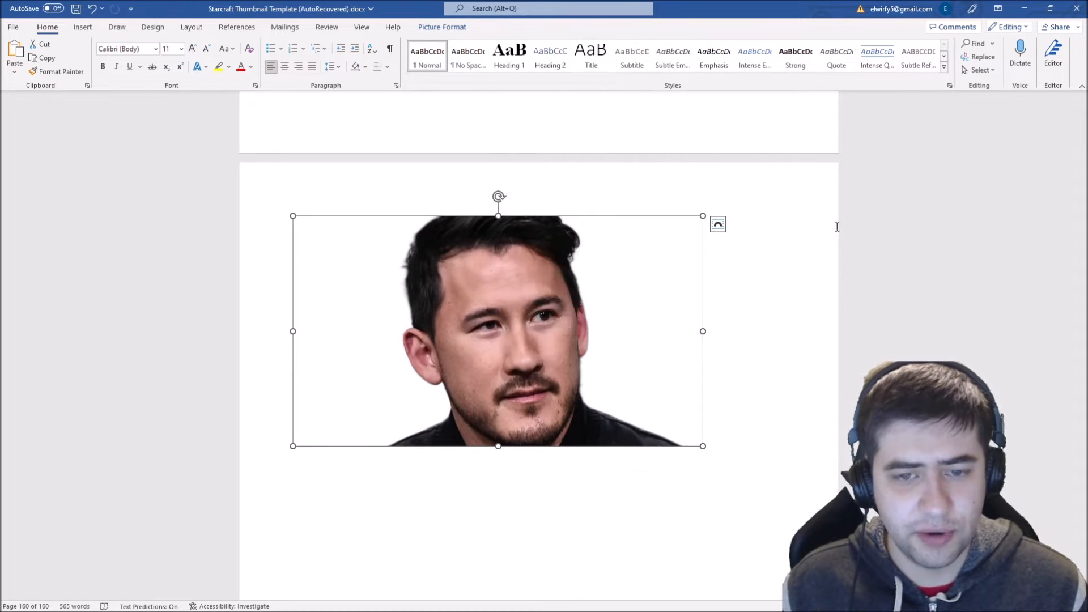
pyautogui.rightClick(527, 290)
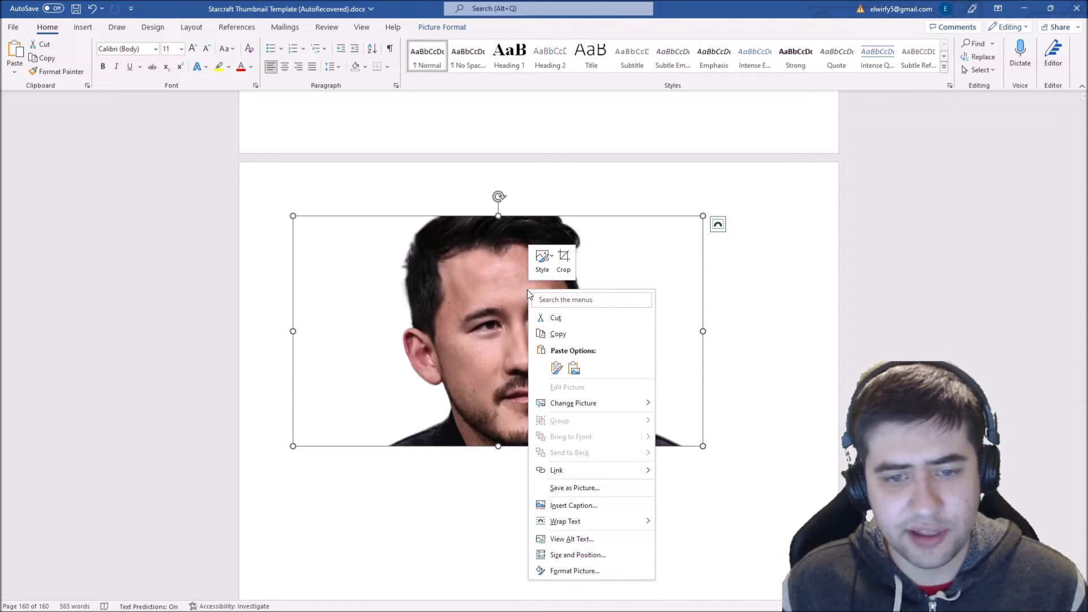
pyautogui.rightClick(456, 228)
# Set the portrait cut-out's text wrapping to In Front of Text so it can overlap the purple background.
pyautogui.rightClick(441, 424)
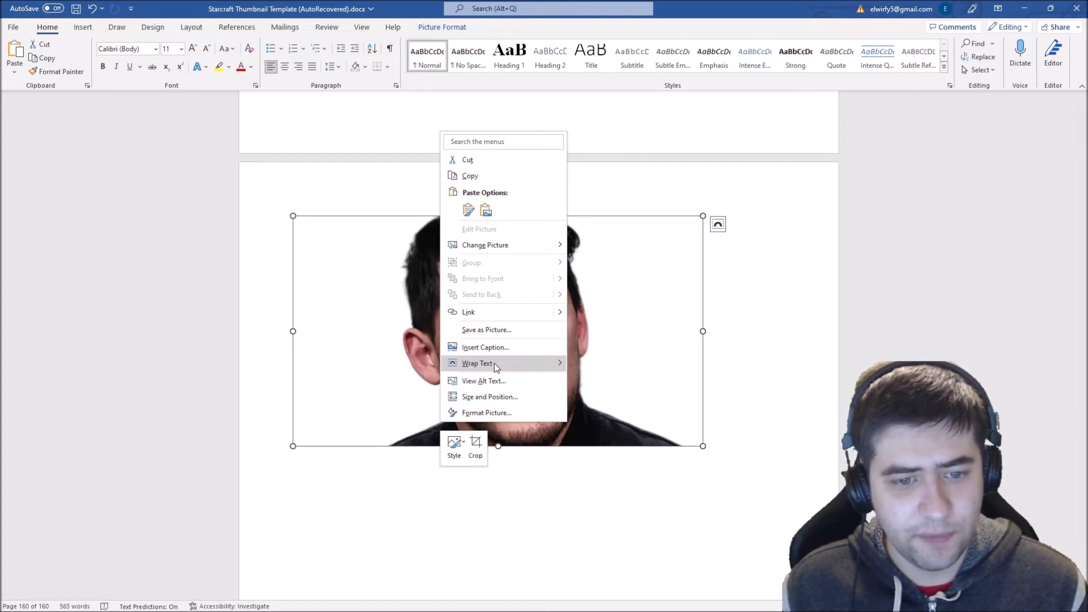
pyautogui.moveTo(495, 365)
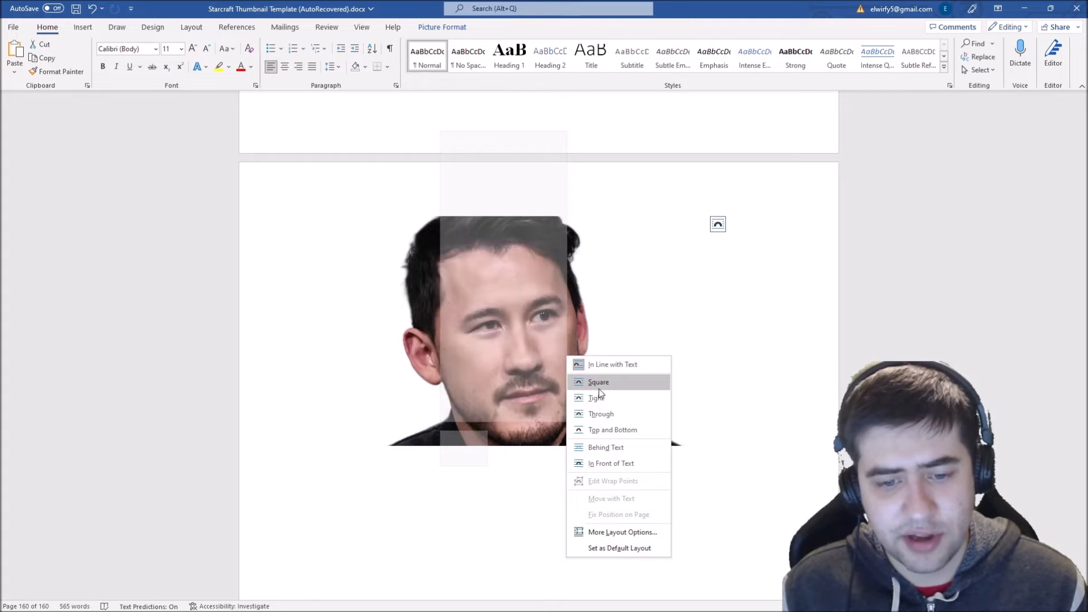
pyautogui.click(614, 464)
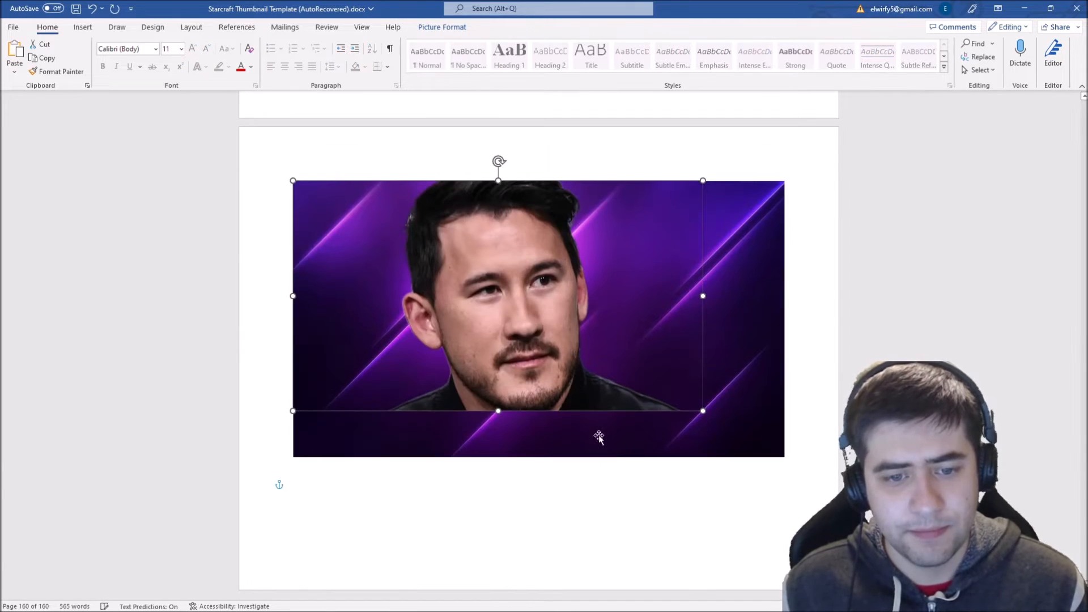
# Enlarge the portrait cut-out until its lower-right corner meets that of the purple background, filling the background's full height.
pyautogui.moveTo(702, 410); pyautogui.dragTo(784, 456)
pyautogui.click(812, 402)
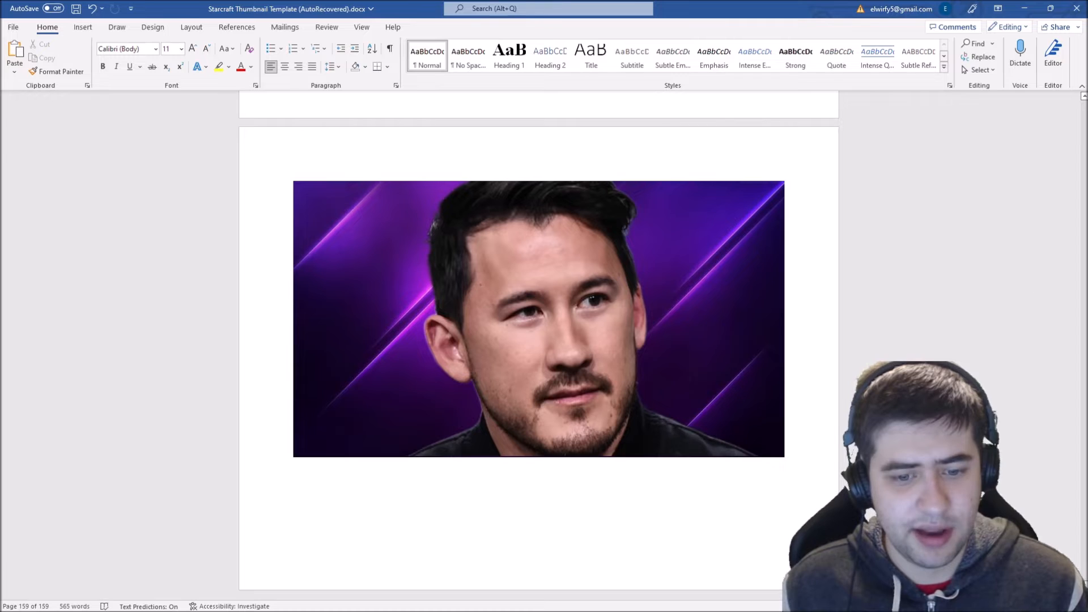
pyautogui.click(597, 390)
pyautogui.moveTo(784, 456); pyautogui.dragTo(785, 456)
pyautogui.click(869, 349)
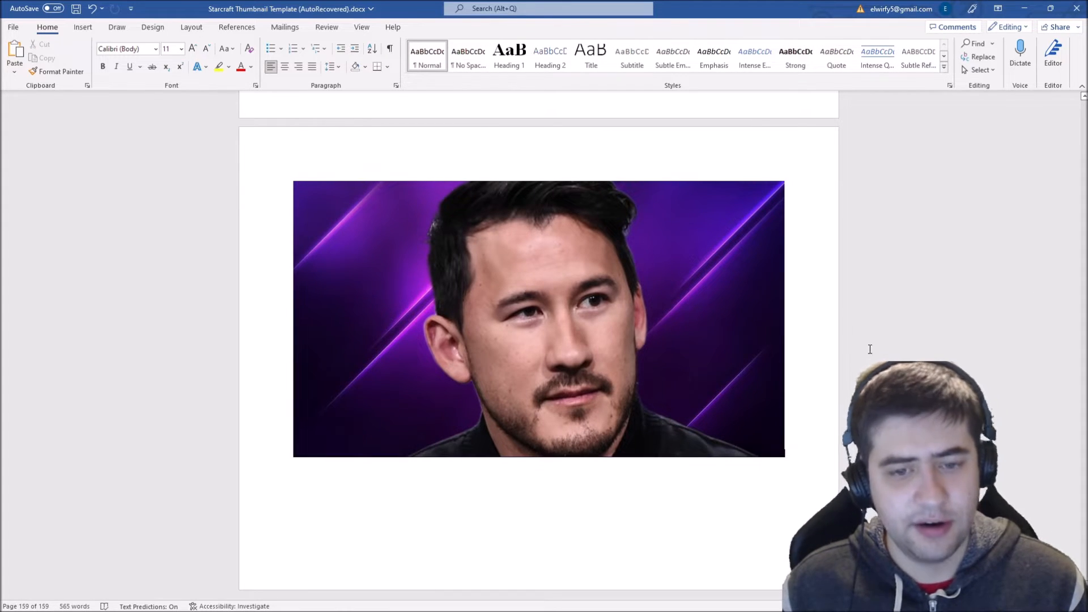
# Move the enlarged portrait cut-out to the left side of the purple background.
pyautogui.click(605, 343)
pyautogui.moveTo(604, 341); pyautogui.dragTo(478, 342)
pyautogui.click(501, 154)
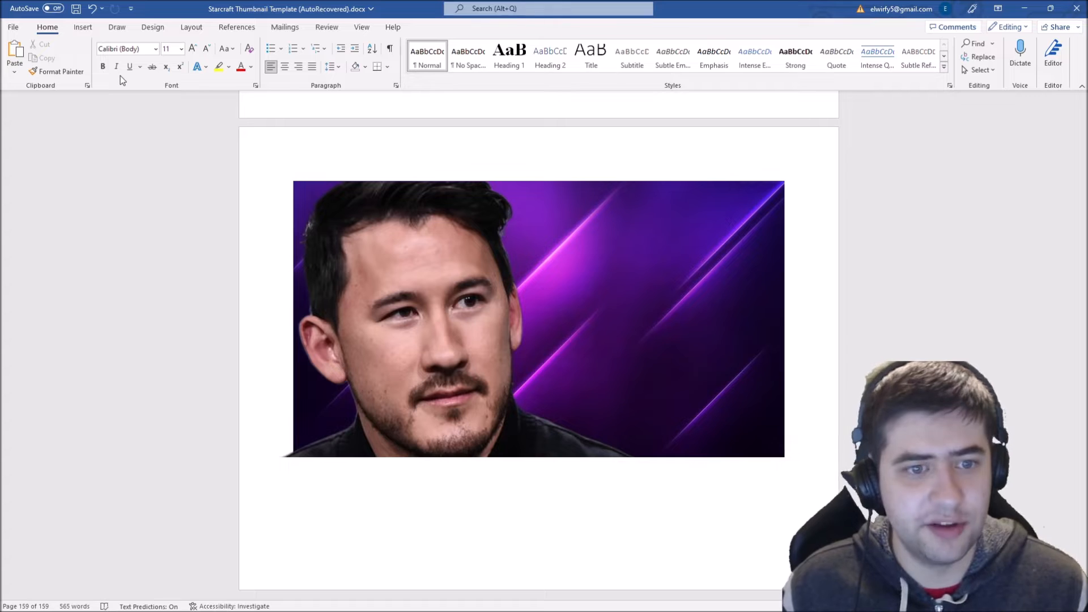
# Insert a WordArt text box in the plain black fill style over the thumbnail.
pyautogui.click(83, 28)
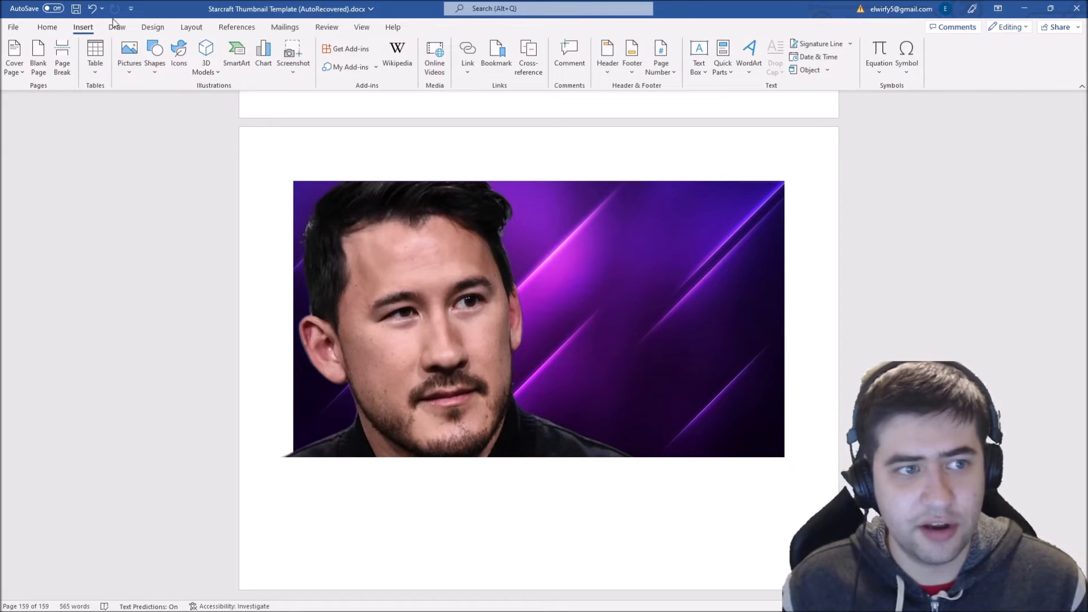
pyautogui.click(45, 28)
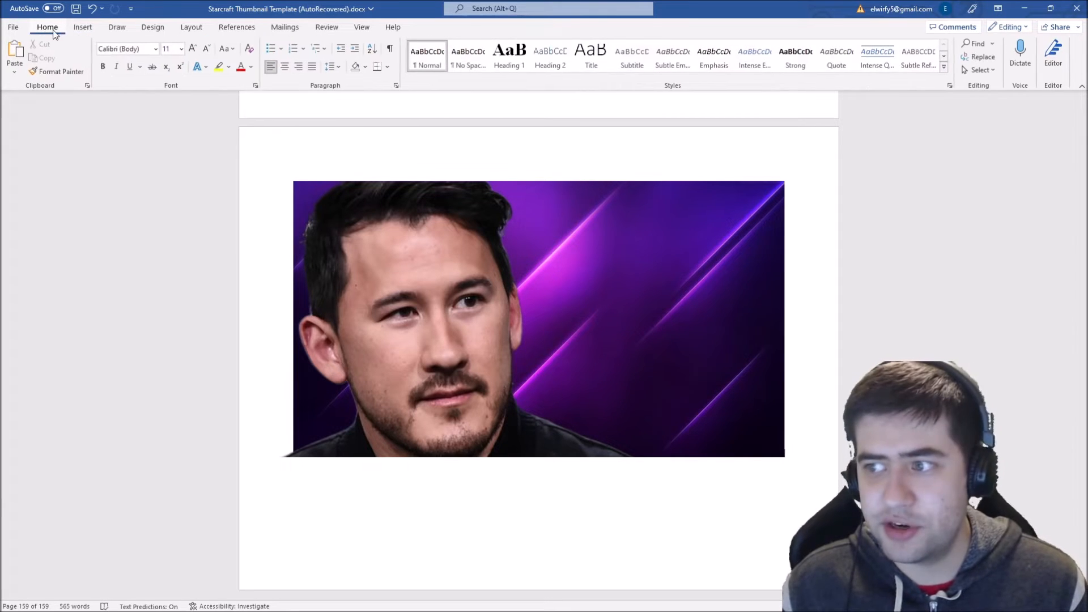
pyautogui.click(84, 28)
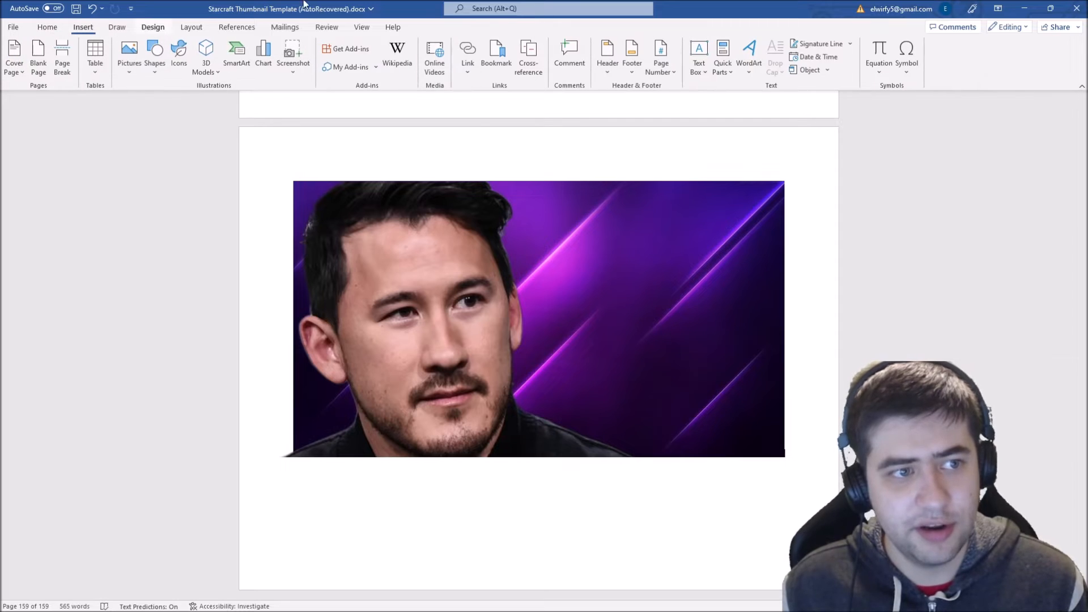
pyautogui.click(750, 59)
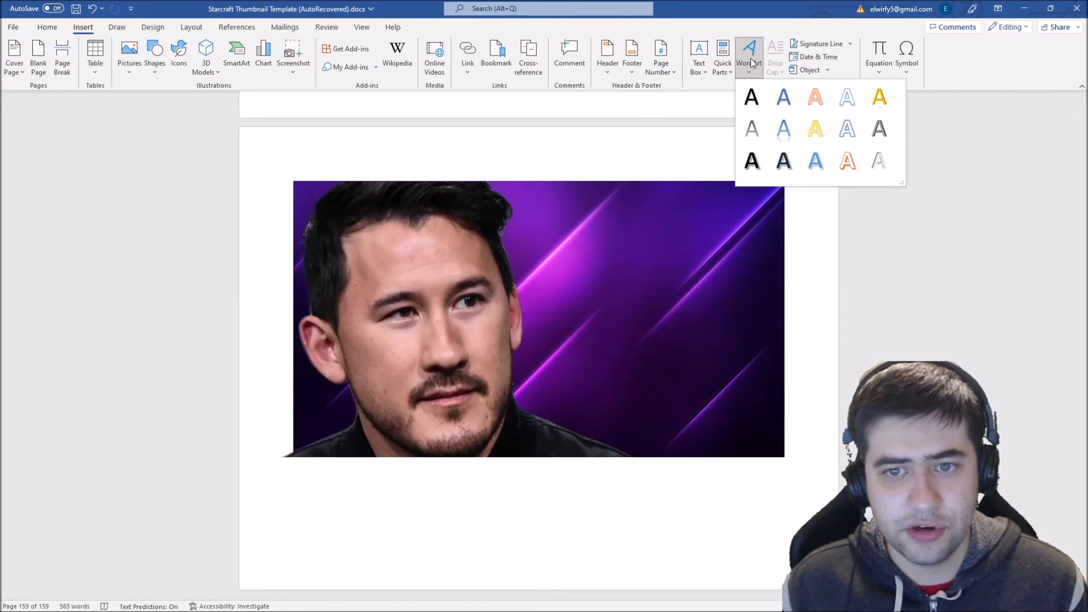
pyautogui.click(753, 97)
# Format the WordArt placeholder text as white, 72 pt Arial Black.
pyautogui.moveTo(456, 206); pyautogui.dragTo(262, 214)
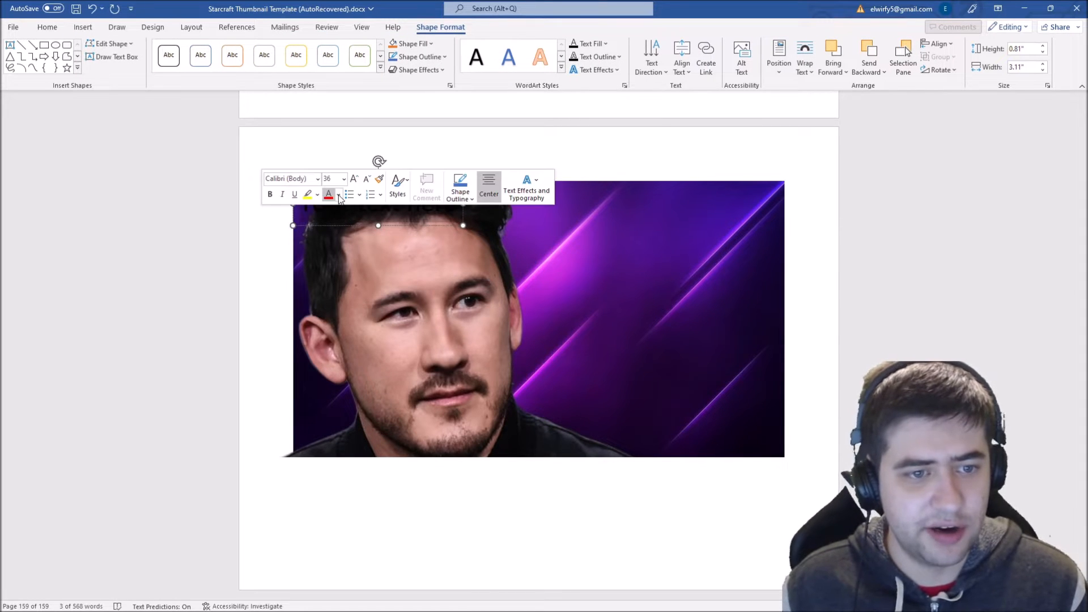
pyautogui.click(339, 195)
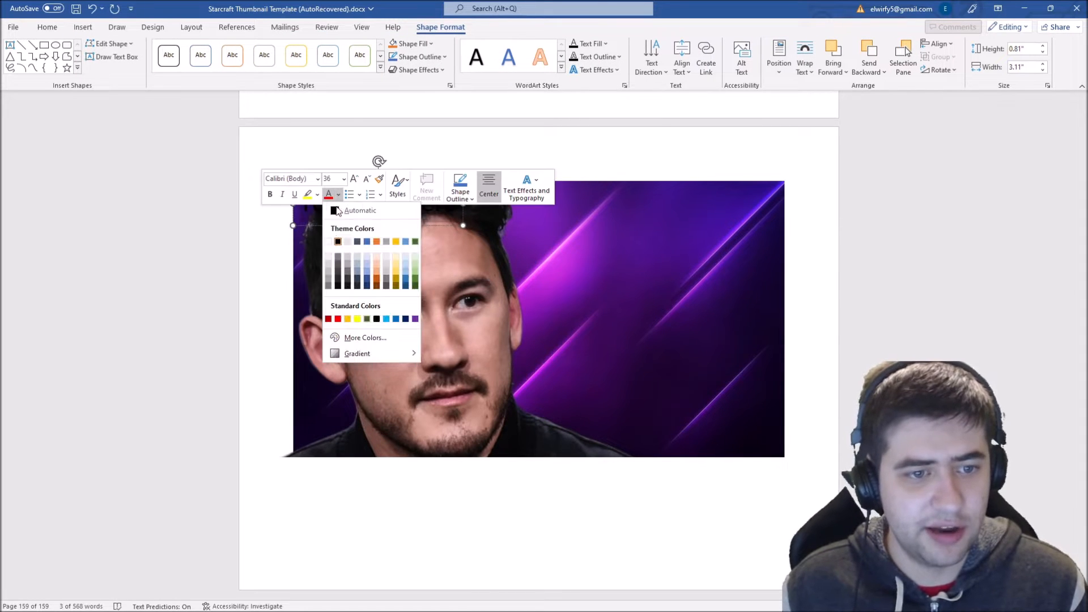
pyautogui.click(329, 242)
pyautogui.click(344, 178)
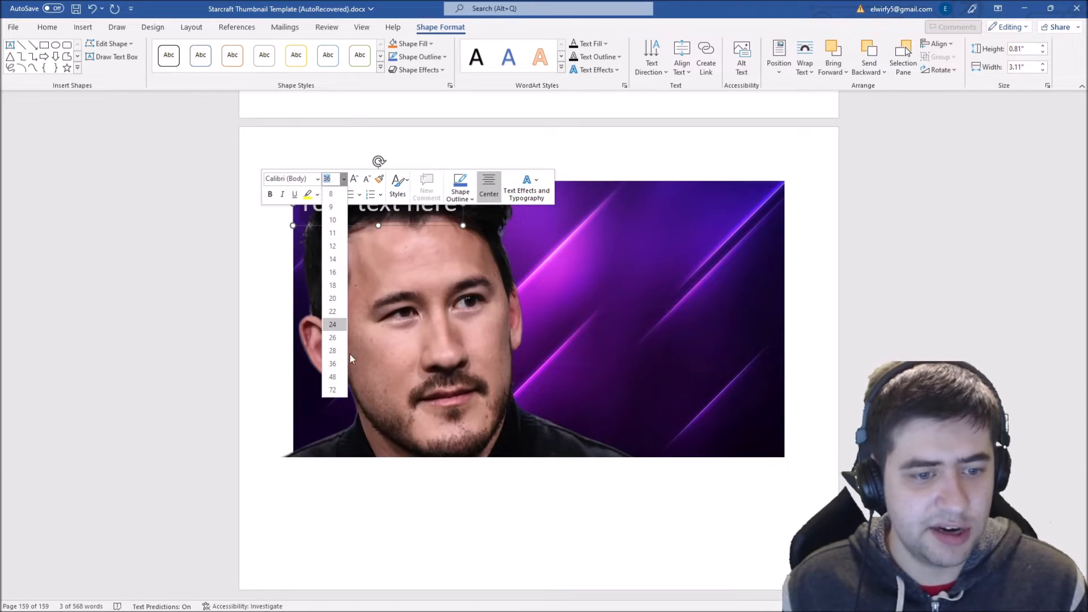
pyautogui.click(333, 389)
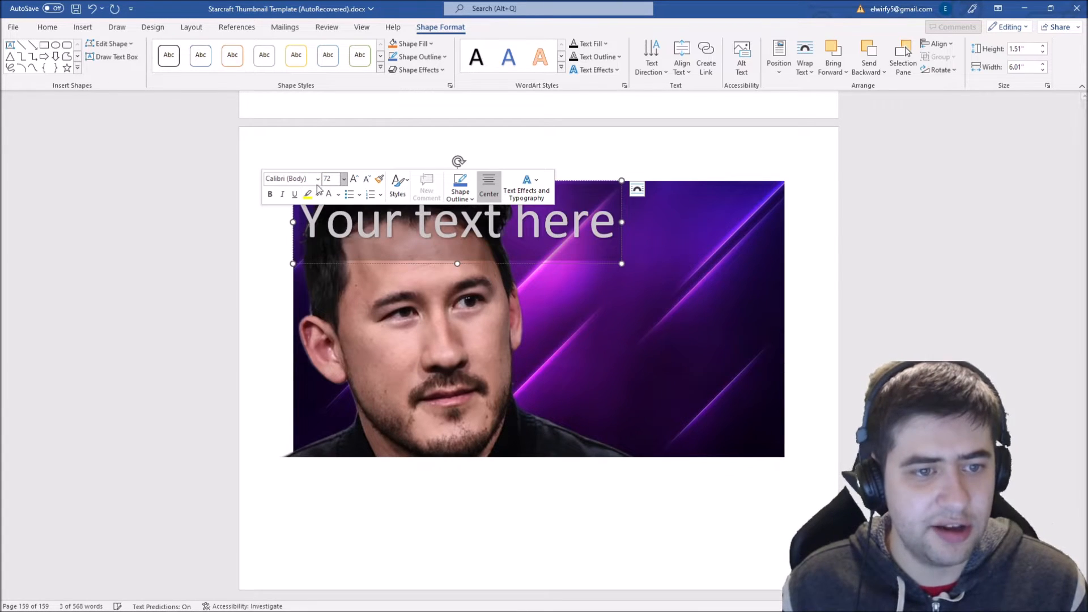
pyautogui.click(317, 181)
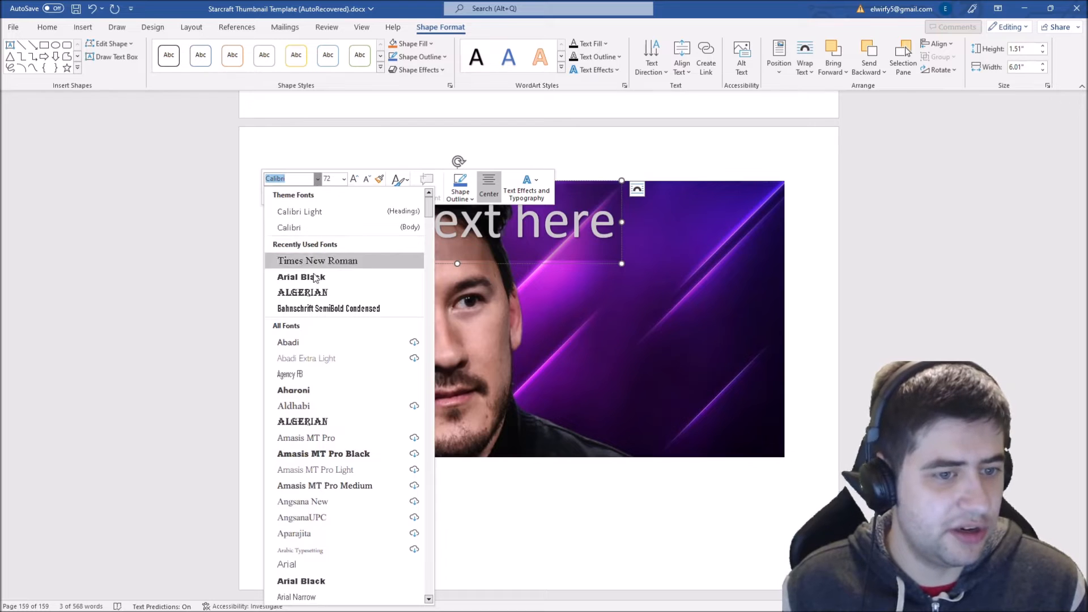
pyautogui.click(314, 277)
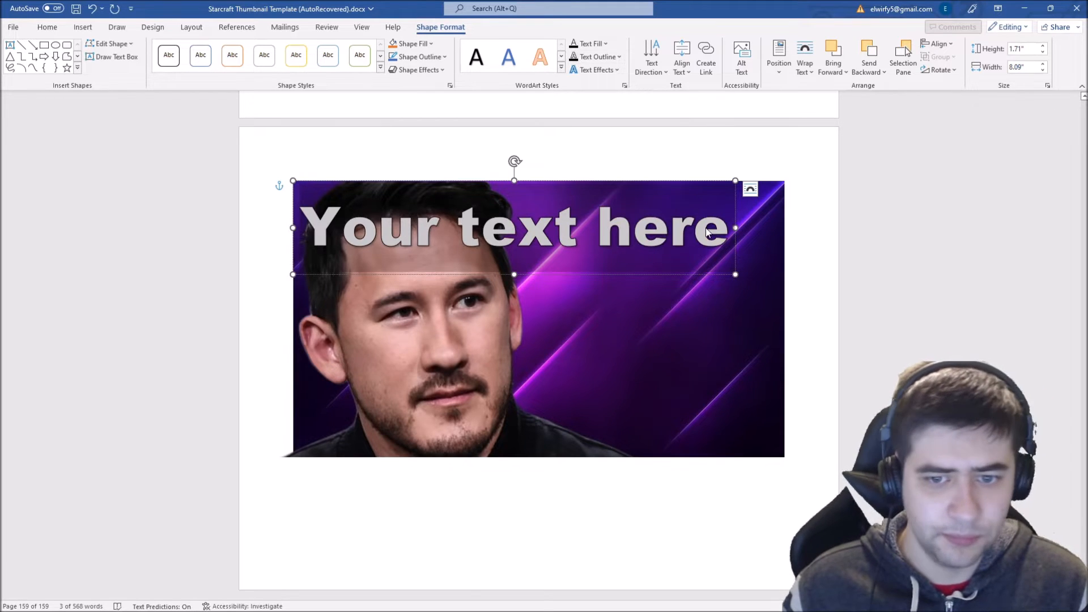
# Replace the placeholder text with "YouTube" and move the WordArt to the upper-right corner of the purple background.
pyautogui.moveTo(724, 230); pyautogui.dragTo(300, 233)
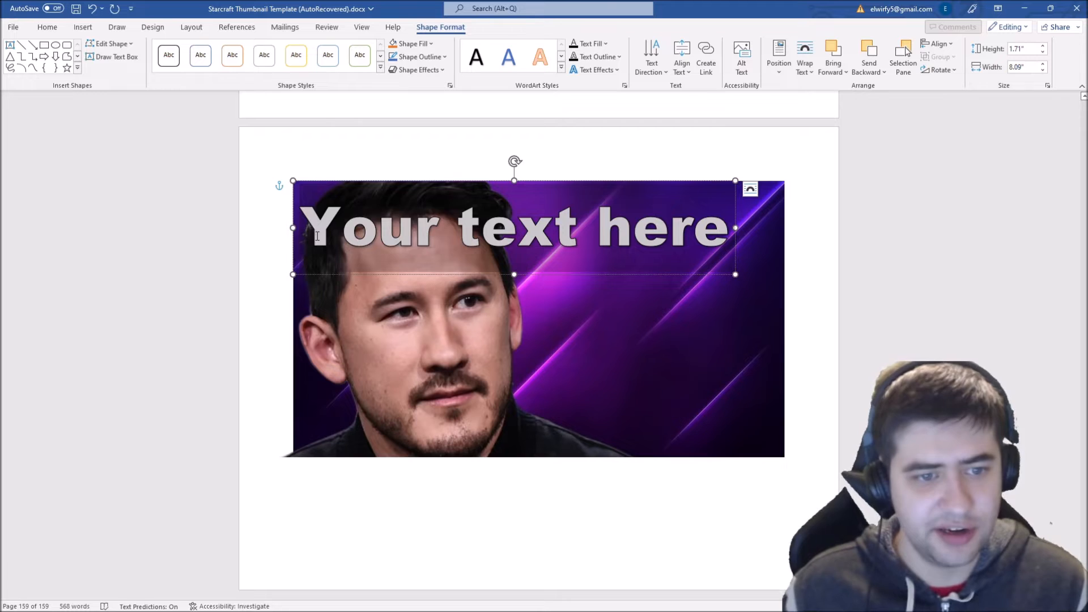
pyautogui.moveTo(732, 241); pyautogui.dragTo(255, 242)
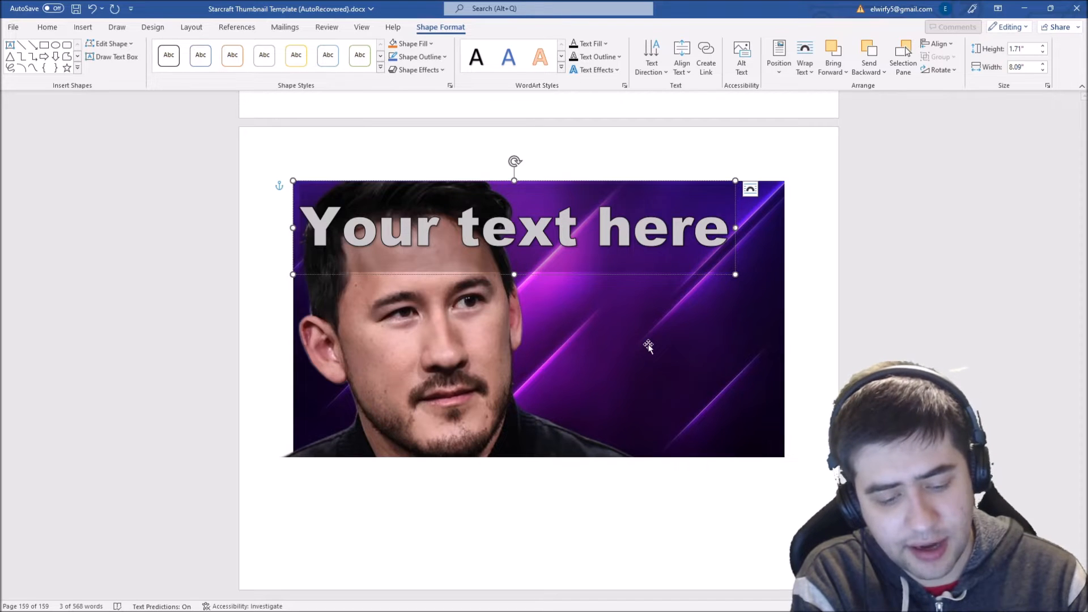
pyautogui.write('YouTube')
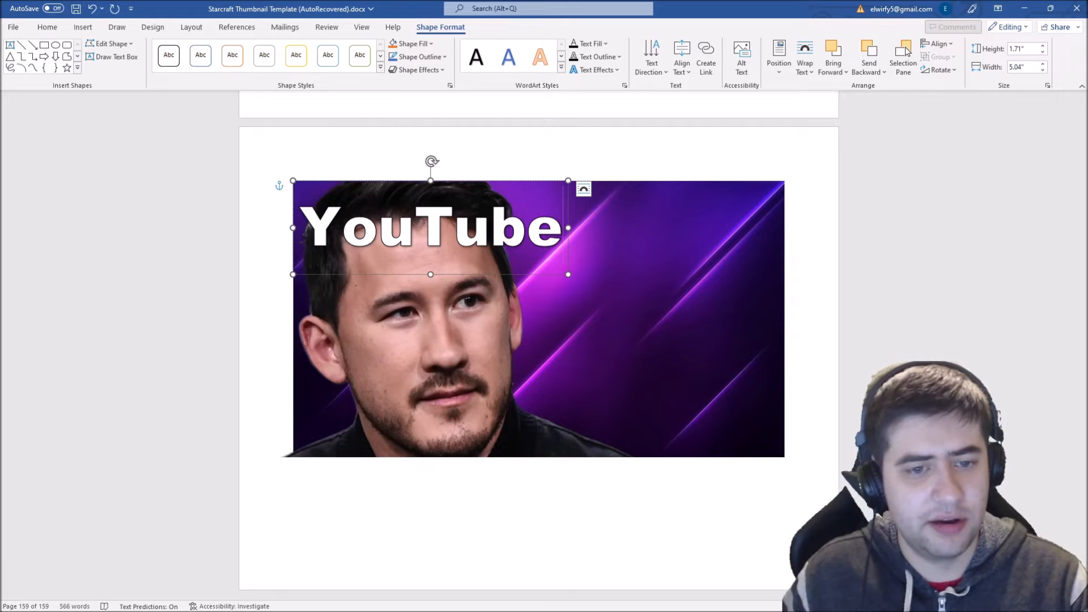
pyautogui.moveTo(517, 183); pyautogui.dragTo(735, 169)
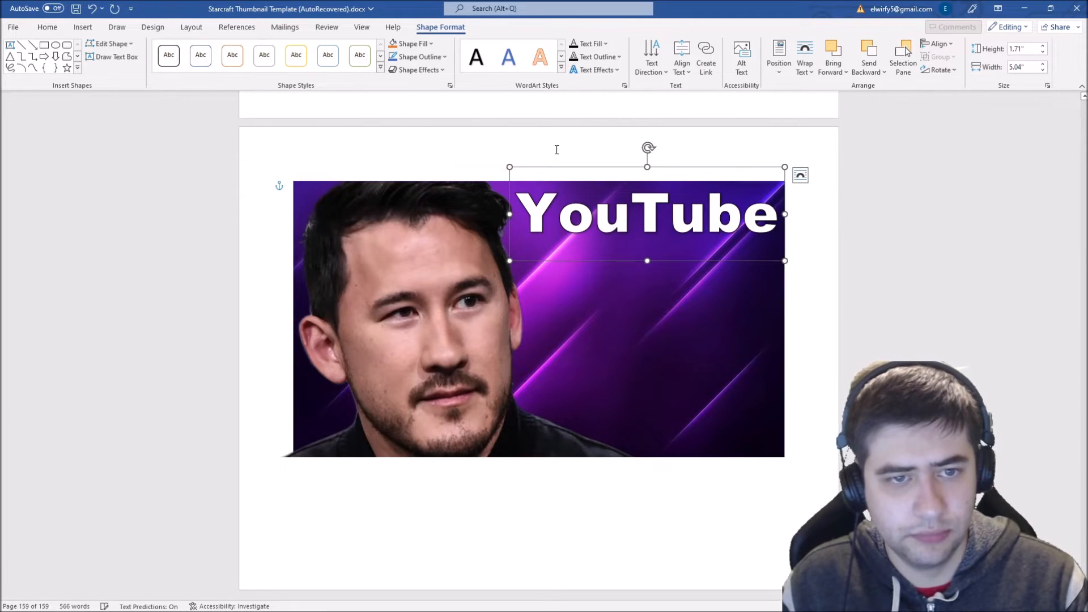
pyautogui.click(557, 150)
pyautogui.click(812, 317)
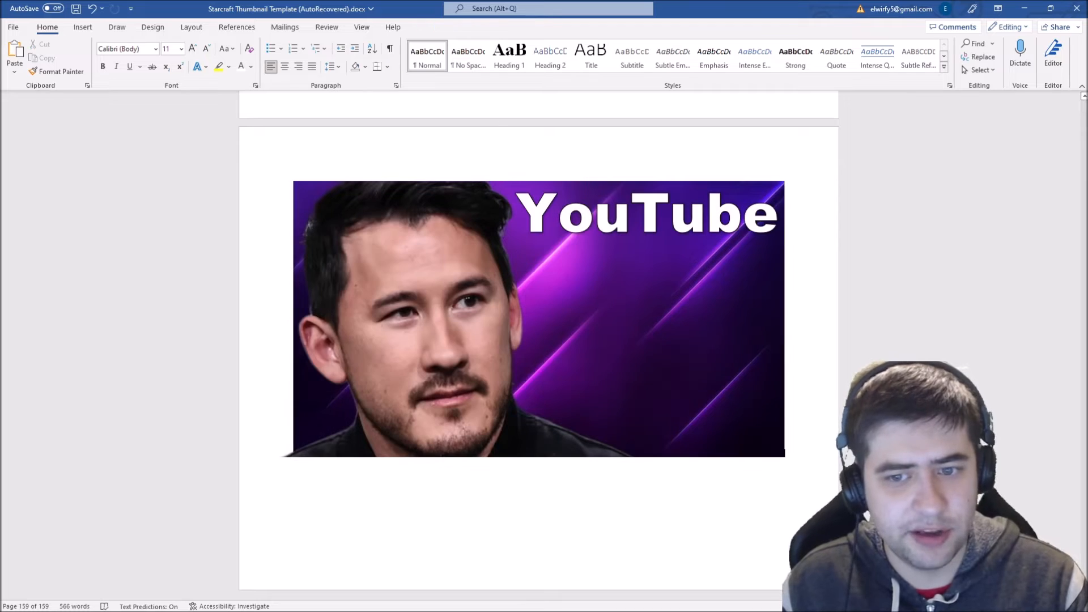
# Insert a second WordArt in the plain black style and format its placeholder text as white, 72 pt Arial Black.
pyautogui.click(85, 28)
pyautogui.click(748, 57)
pyautogui.click(750, 97)
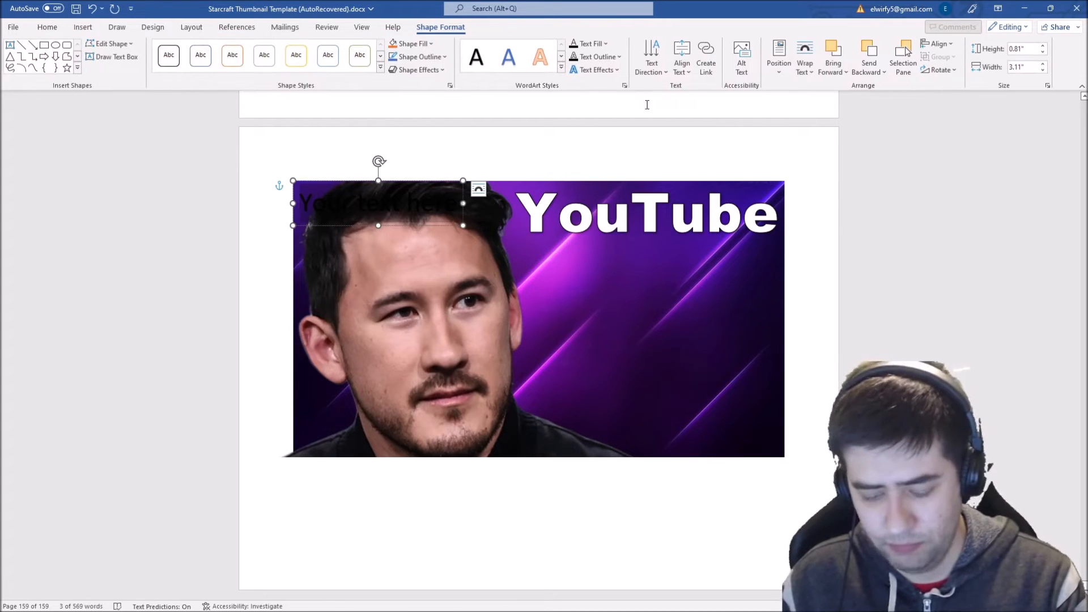
pyautogui.click(456, 205)
pyautogui.moveTo(457, 205); pyautogui.dragTo(296, 207)
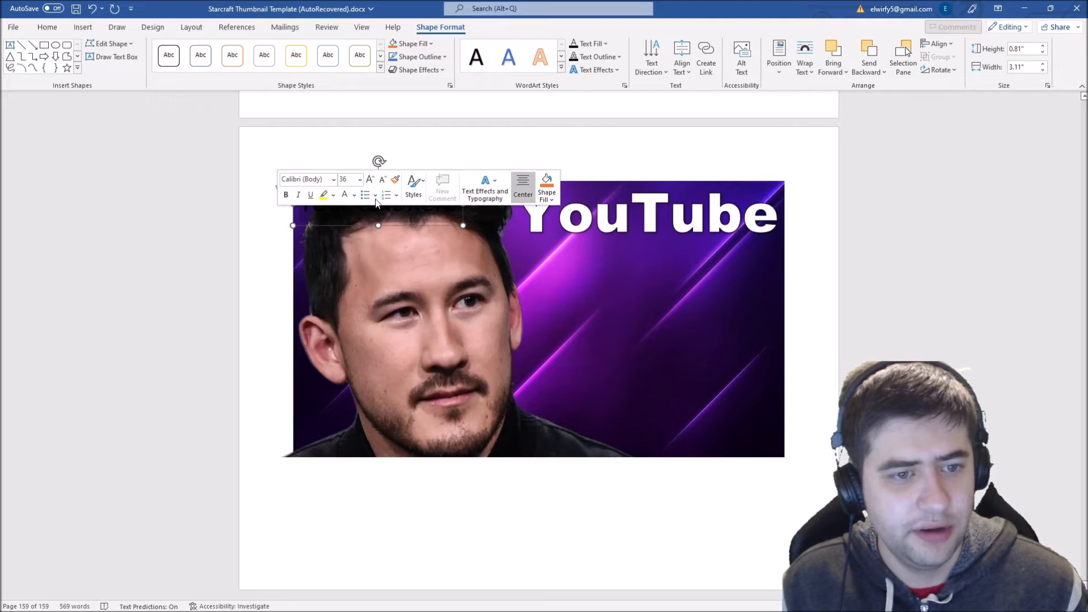
pyautogui.click(359, 180)
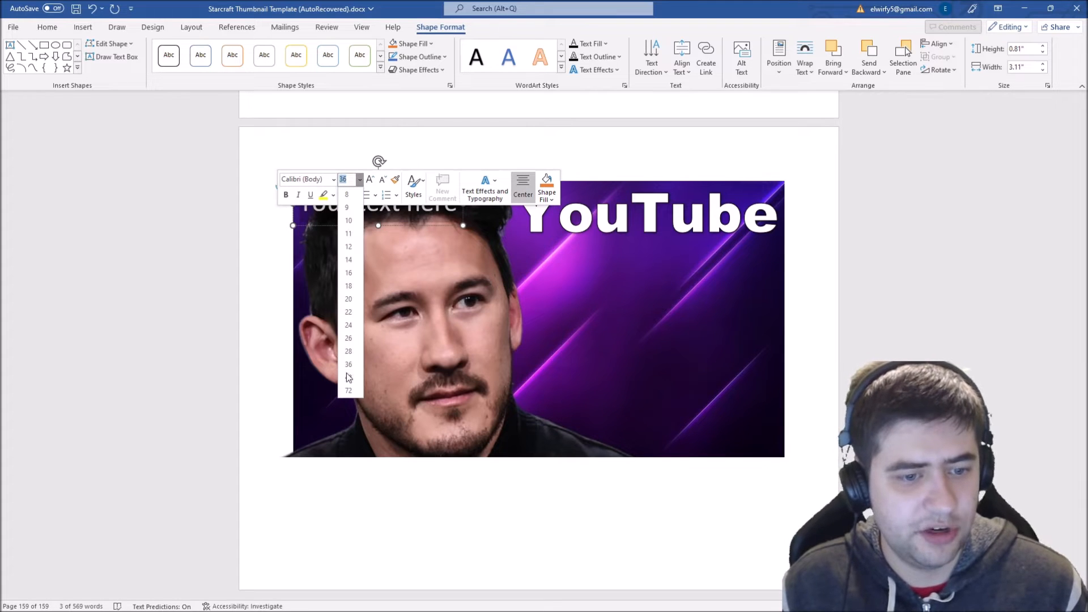
pyautogui.click(352, 394)
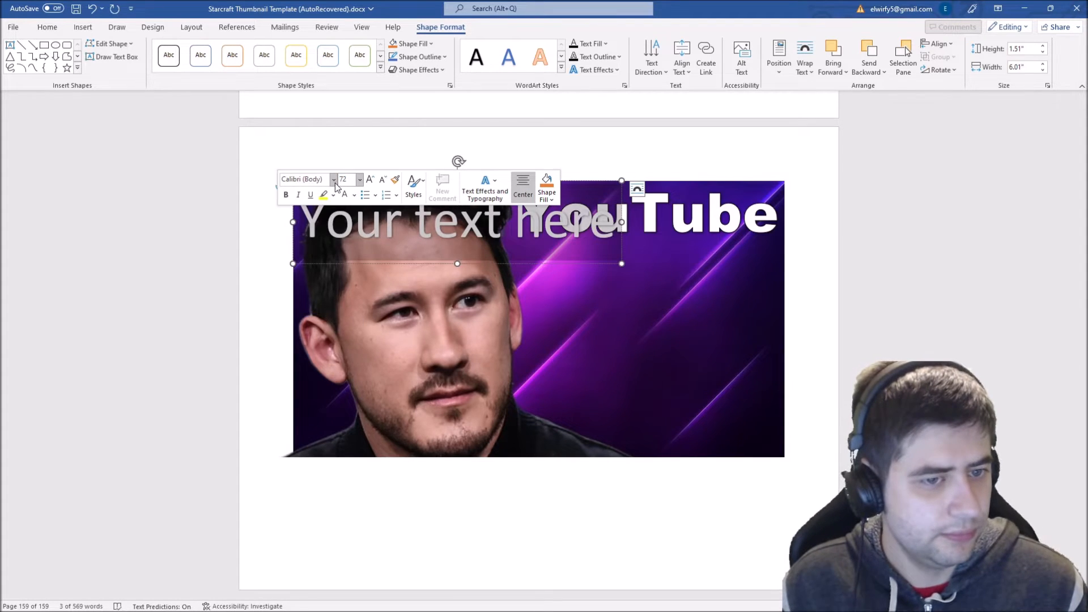
pyautogui.click(334, 179)
pyautogui.click(309, 261)
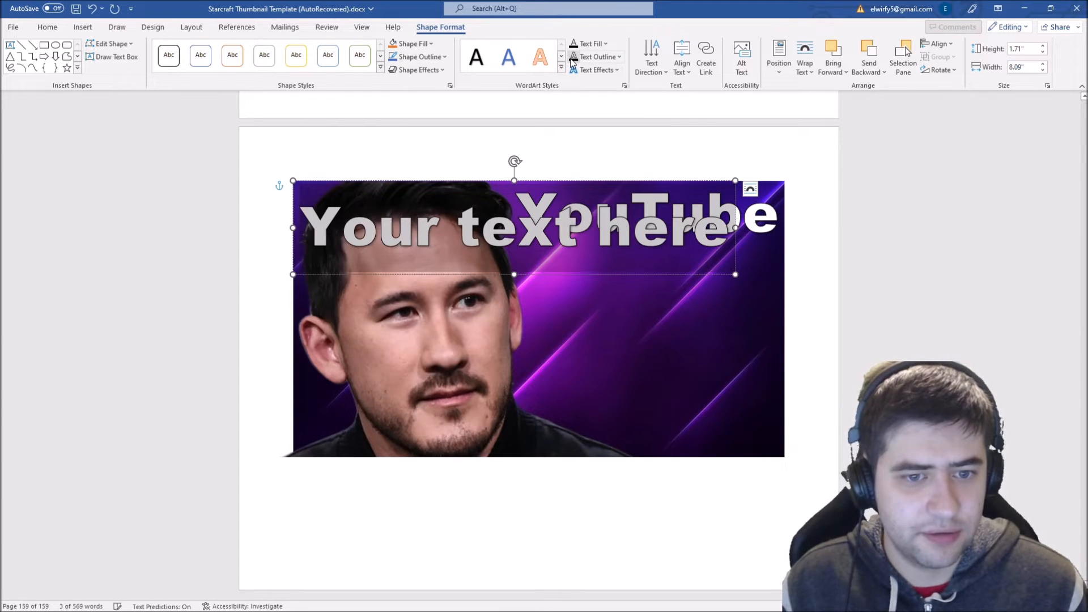
# Change the second WordArt's text to "Abandoned" and place it directly below "YouTube", flush with the background's right edge.
pyautogui.click(725, 235)
pyautogui.moveTo(725, 235); pyautogui.dragTo(307, 244)
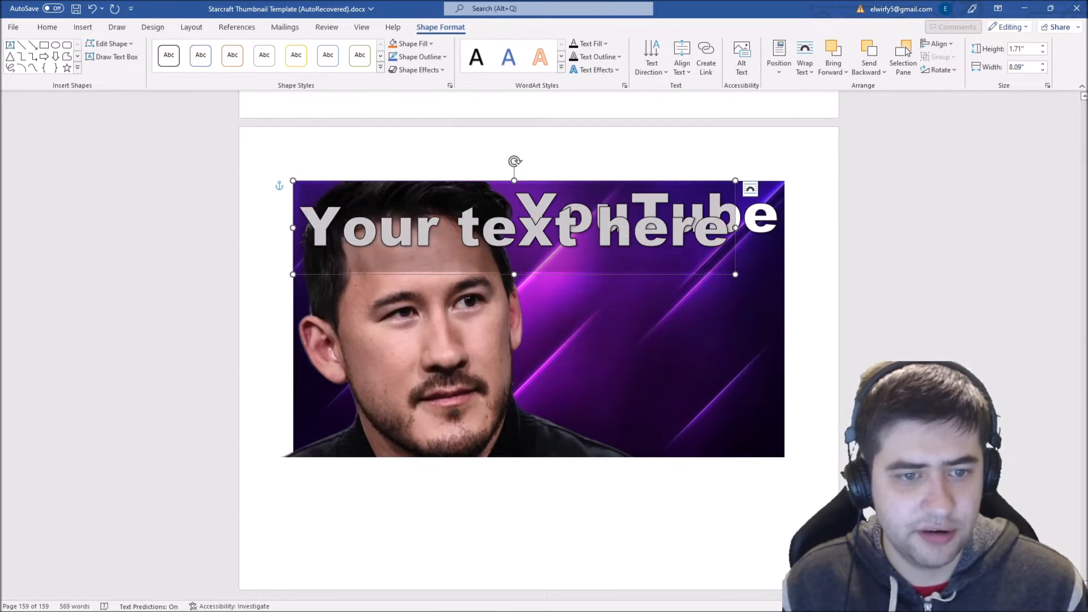
pyautogui.click(725, 238)
pyautogui.moveTo(725, 238); pyautogui.dragTo(233, 248)
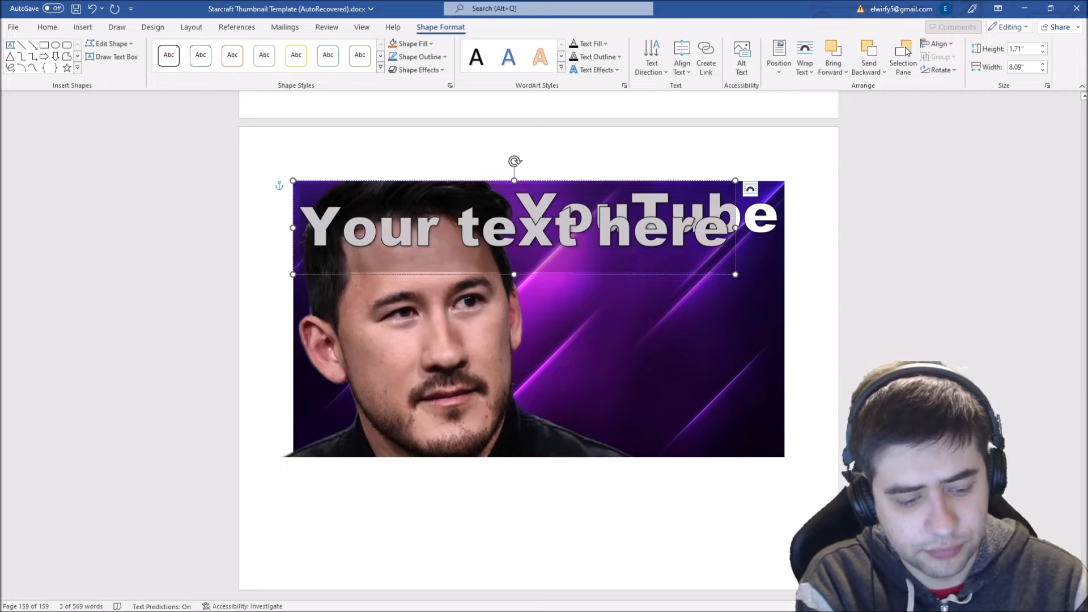
pyautogui.write('Abandon')
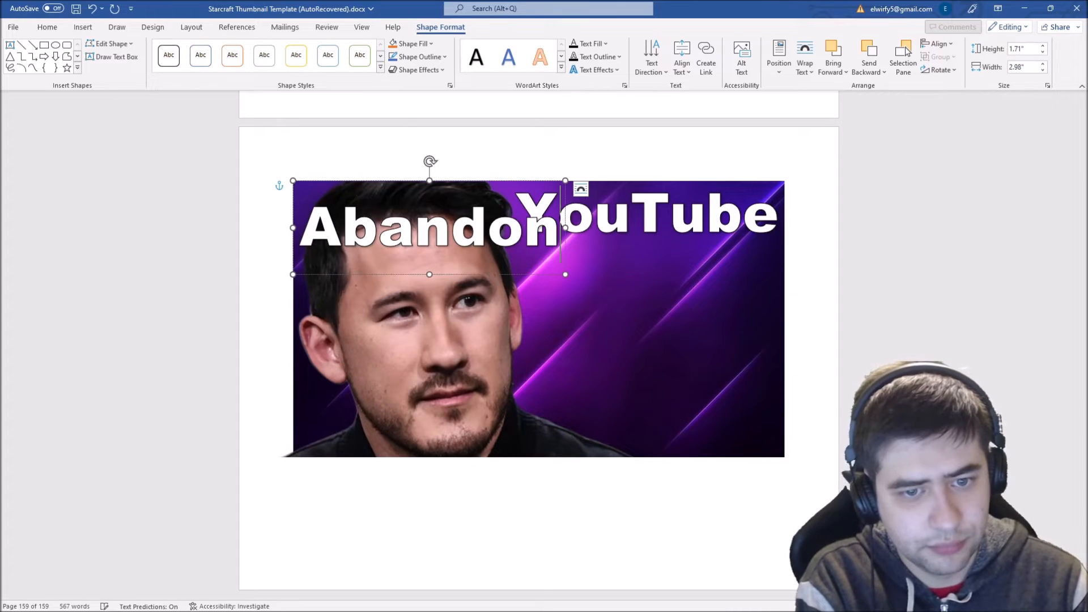
pyautogui.write('ed')
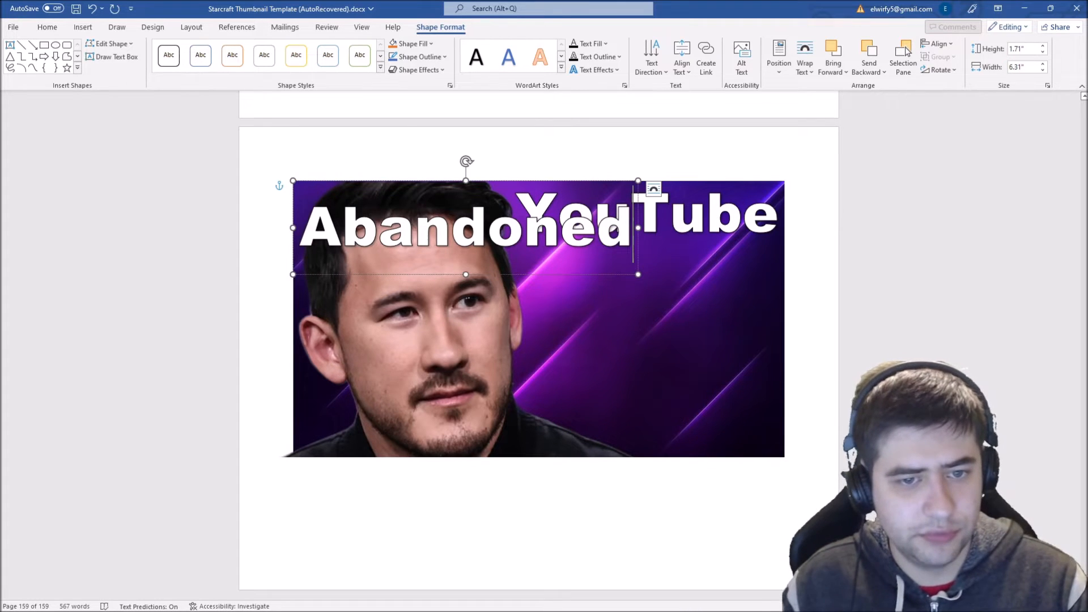
pyautogui.moveTo(498, 188); pyautogui.dragTo(642, 213)
pyautogui.click(901, 352)
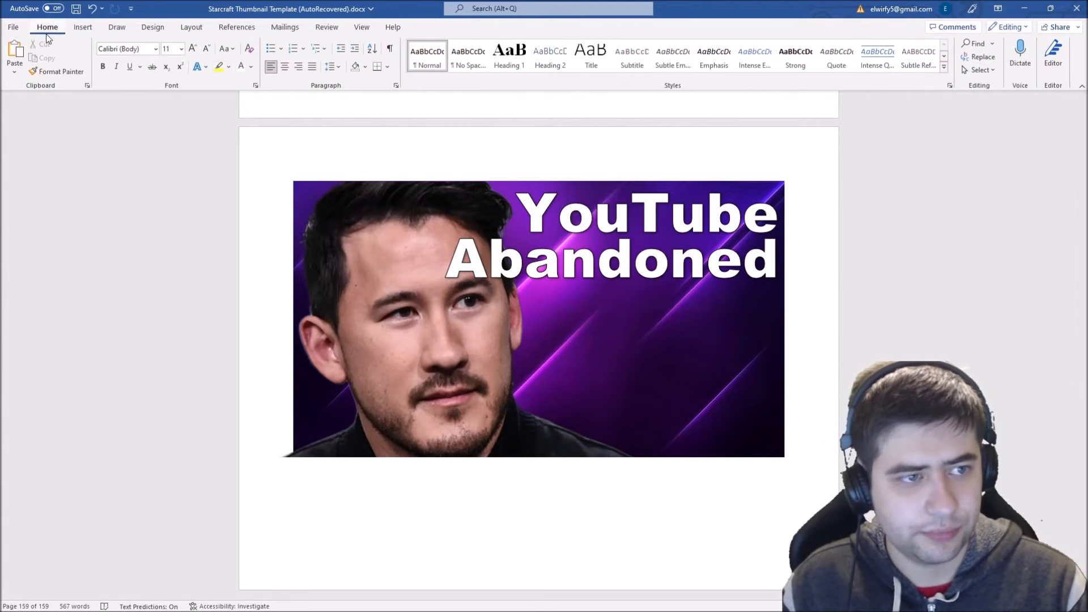
# Insert a third WordArt in the plain black style and give its placeholder text white, 72 pt Arial Black formatting.
pyautogui.click(83, 27)
pyautogui.click(749, 54)
pyautogui.click(753, 97)
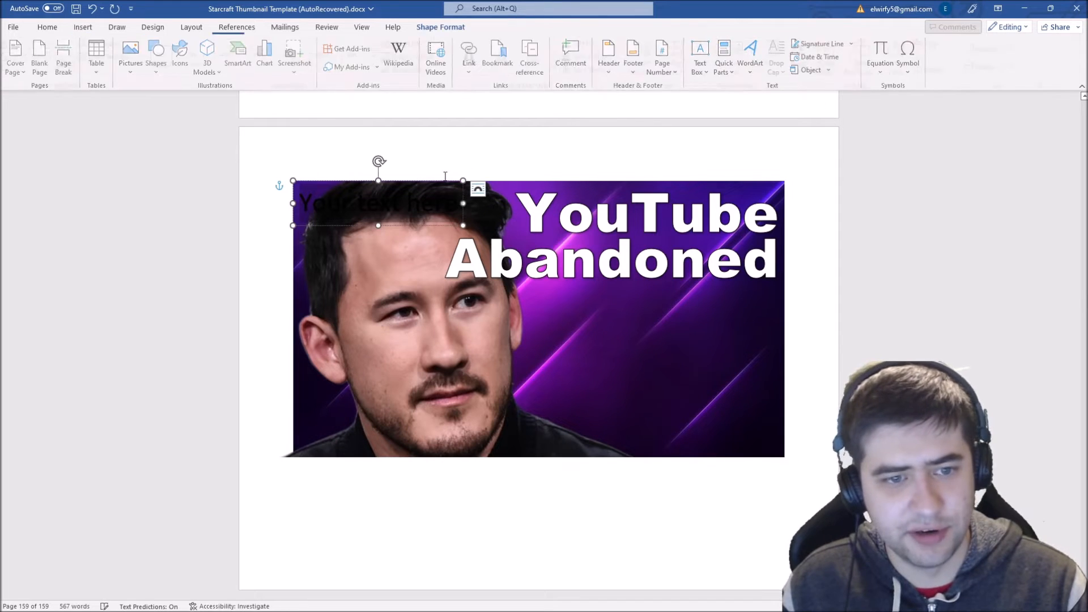
pyautogui.moveTo(459, 207); pyautogui.dragTo(299, 203)
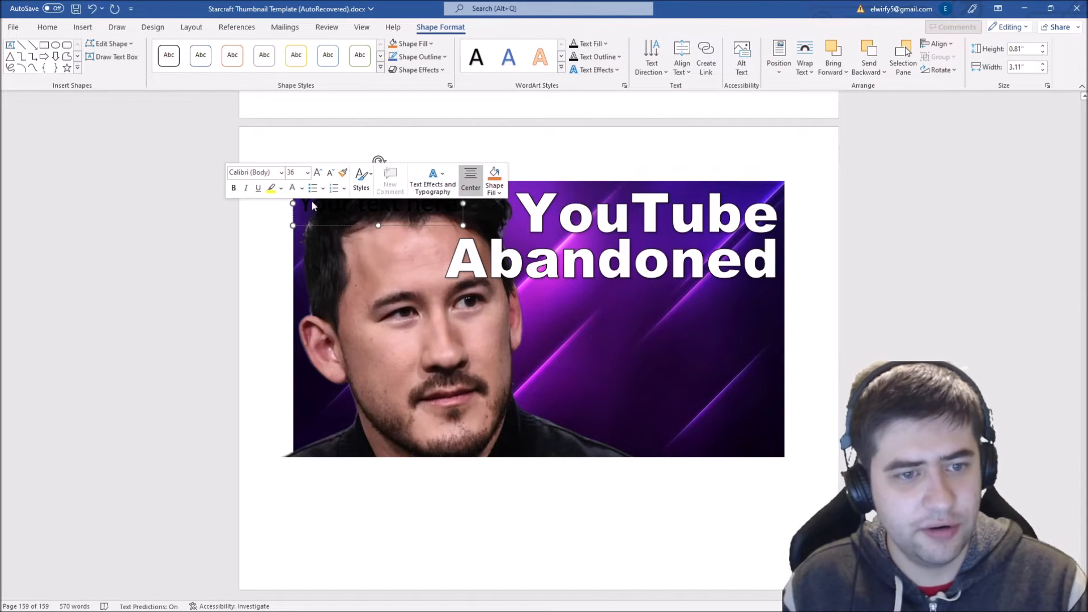
pyautogui.click(307, 173)
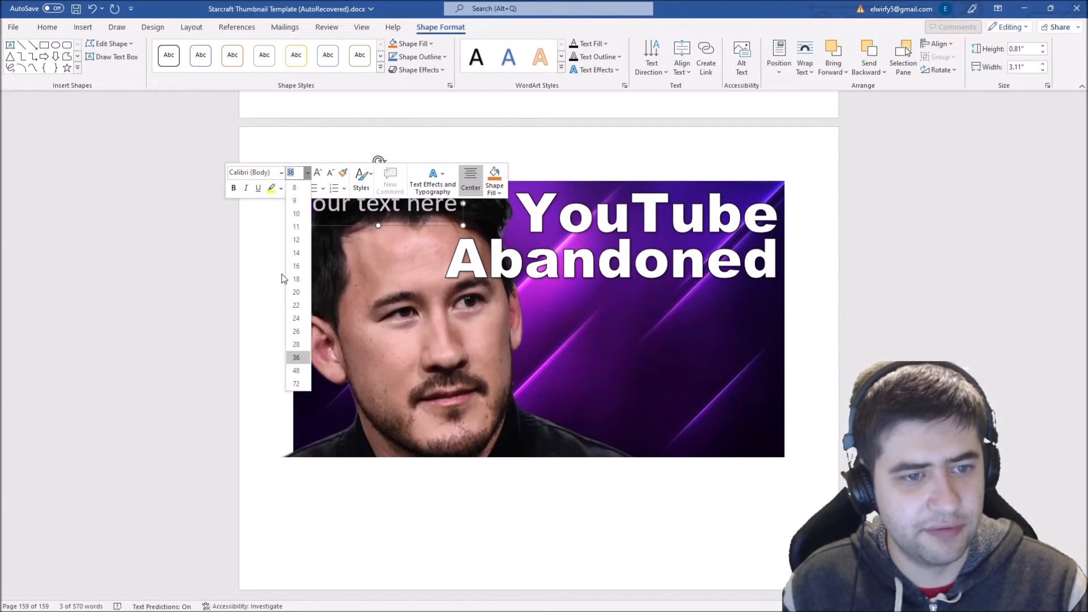
pyautogui.click(298, 388)
pyautogui.click(281, 172)
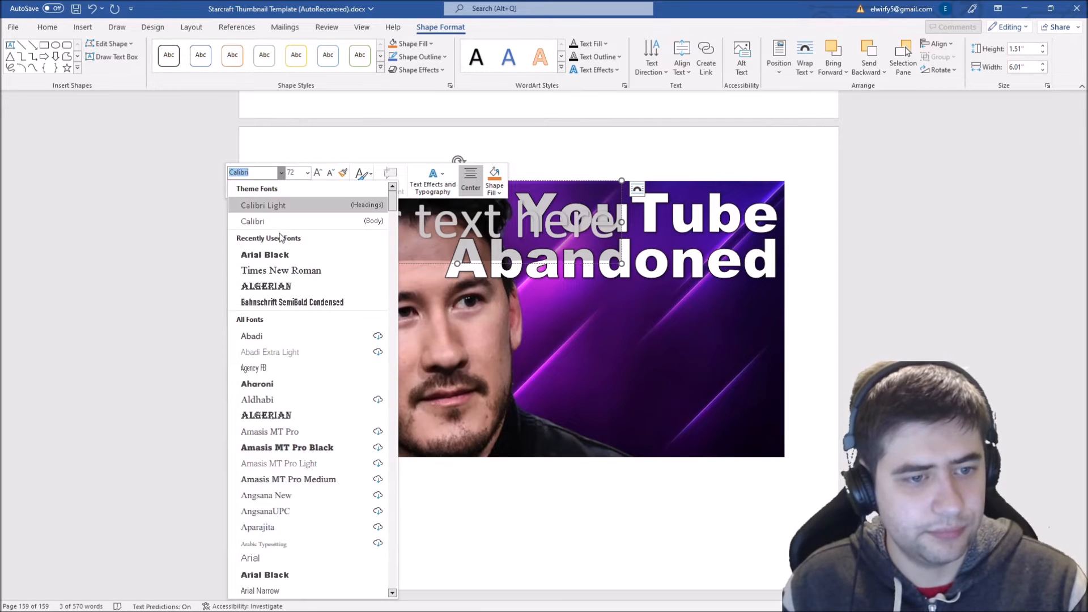
pyautogui.click(272, 253)
# Change the third WordArt's text to "Creators" and place it directly below "Abandoned", flush with the background's right edge.
pyautogui.click(725, 233)
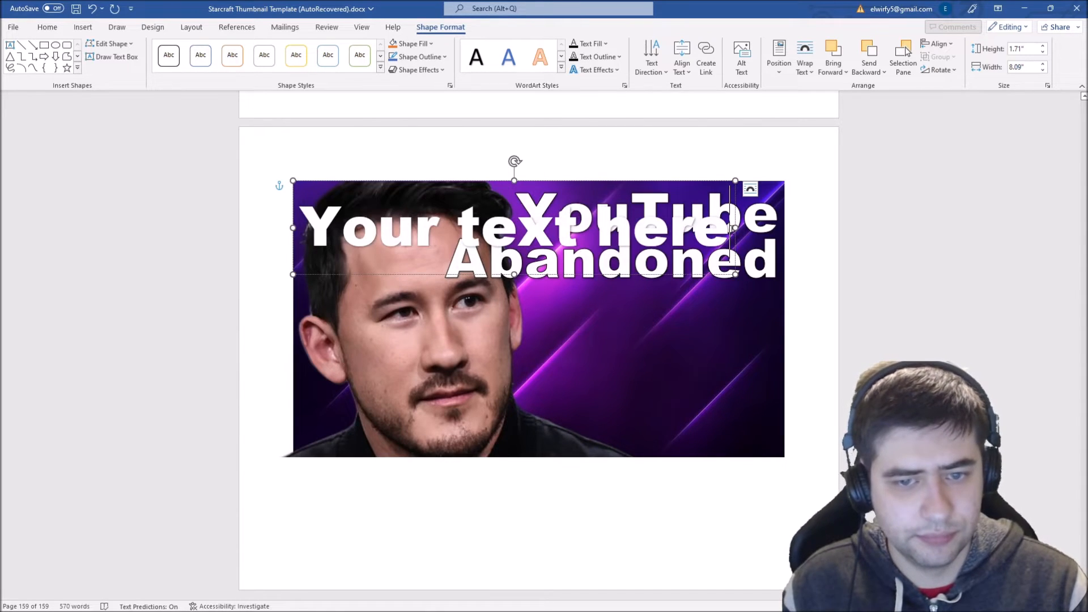
pyautogui.moveTo(725, 233); pyautogui.dragTo(208, 257)
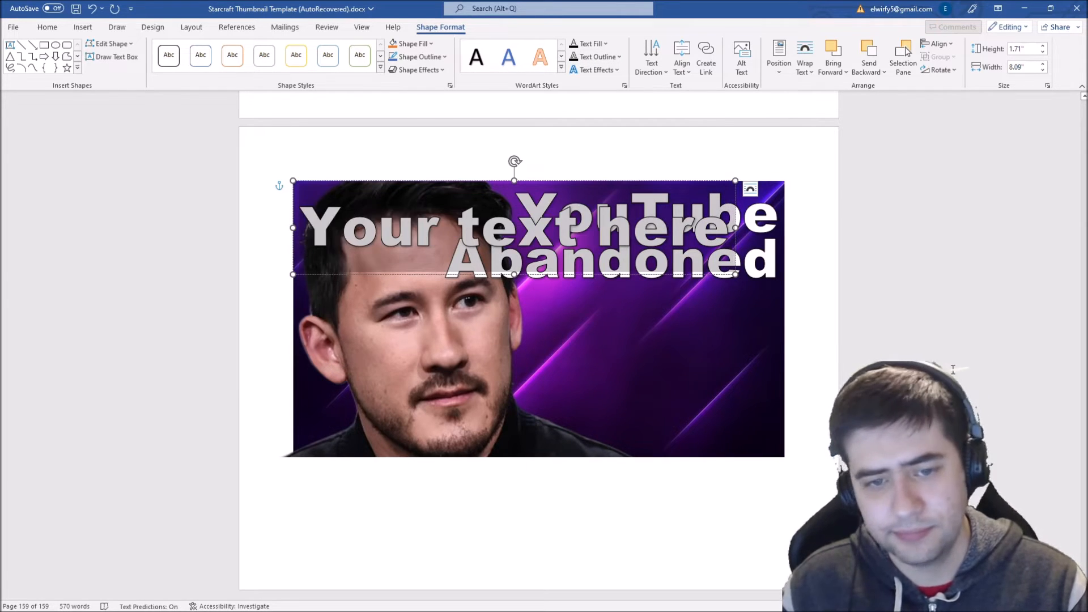
pyautogui.write('Creators')
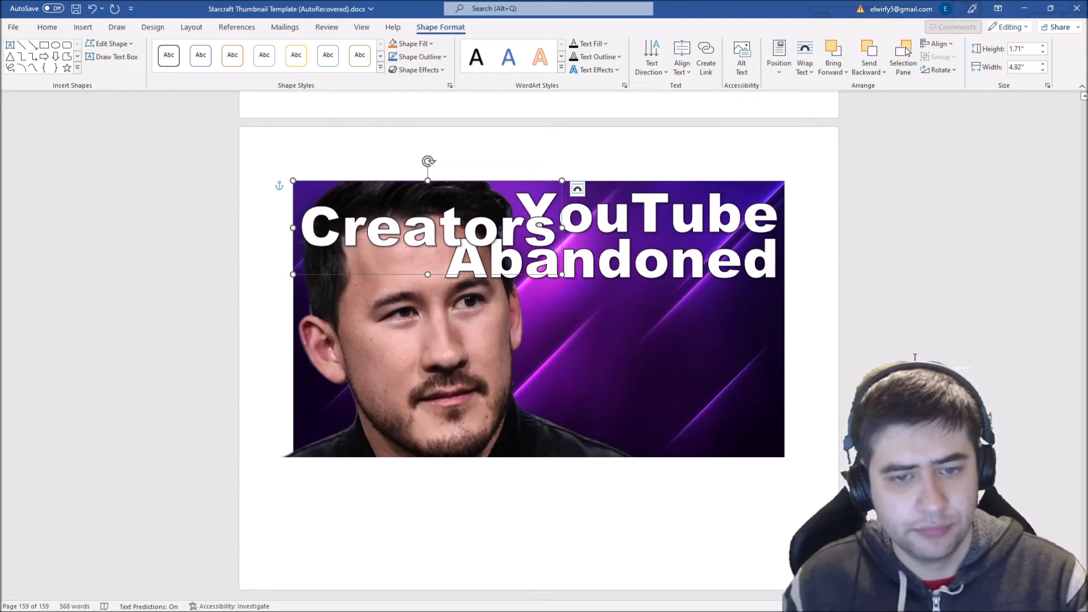
pyautogui.moveTo(451, 182); pyautogui.dragTo(674, 253)
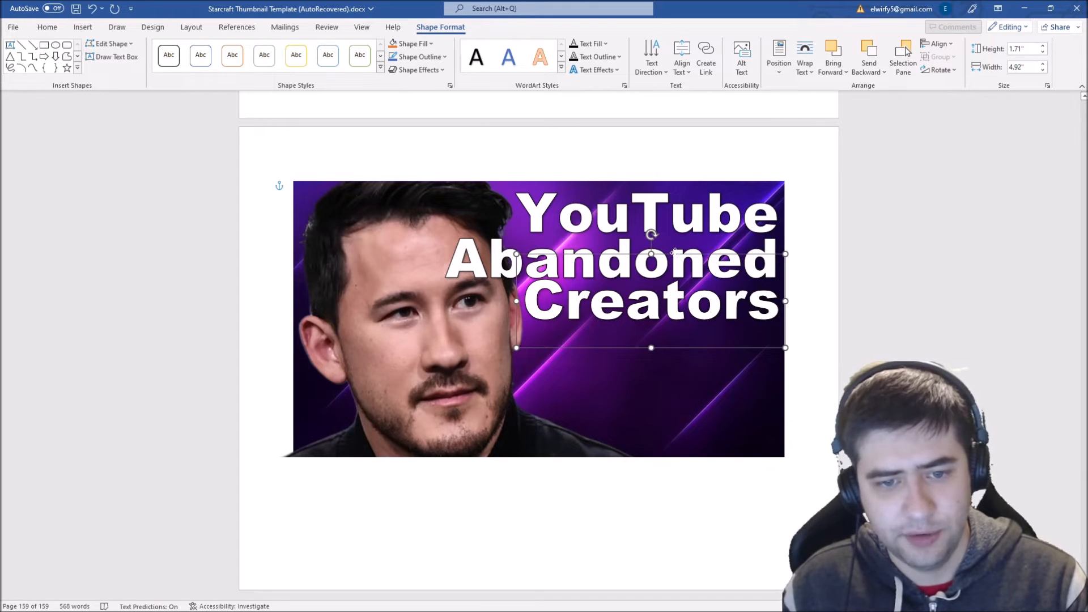
pyautogui.click(897, 283)
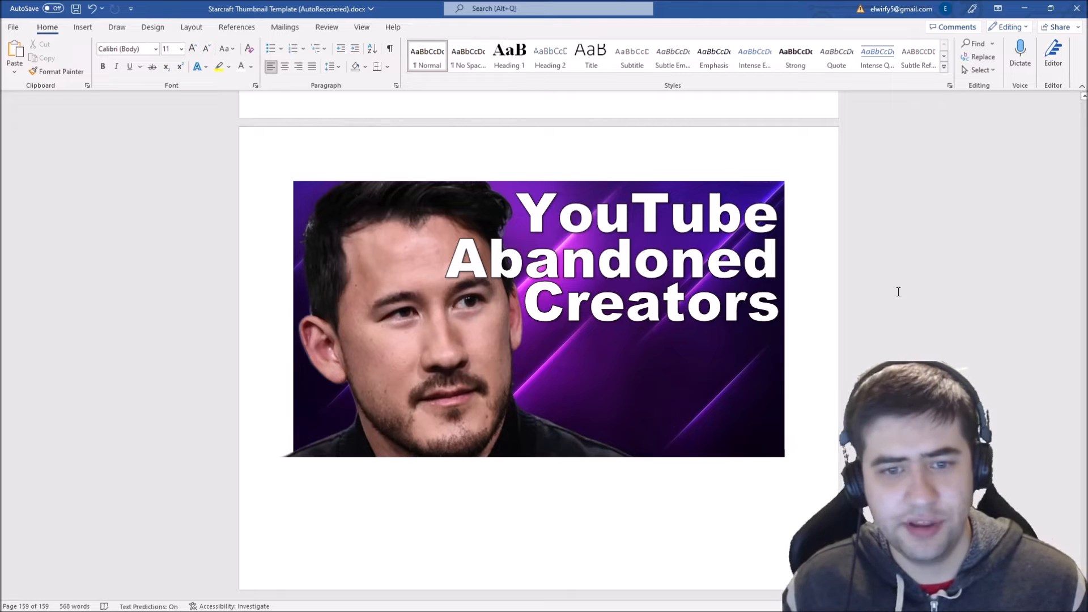
# Move "Creators" over the portrait and "Abandoned" lower down, and replace the word "Abandoned" with "Losing".
pyautogui.click(774, 263)
pyautogui.click(775, 248)
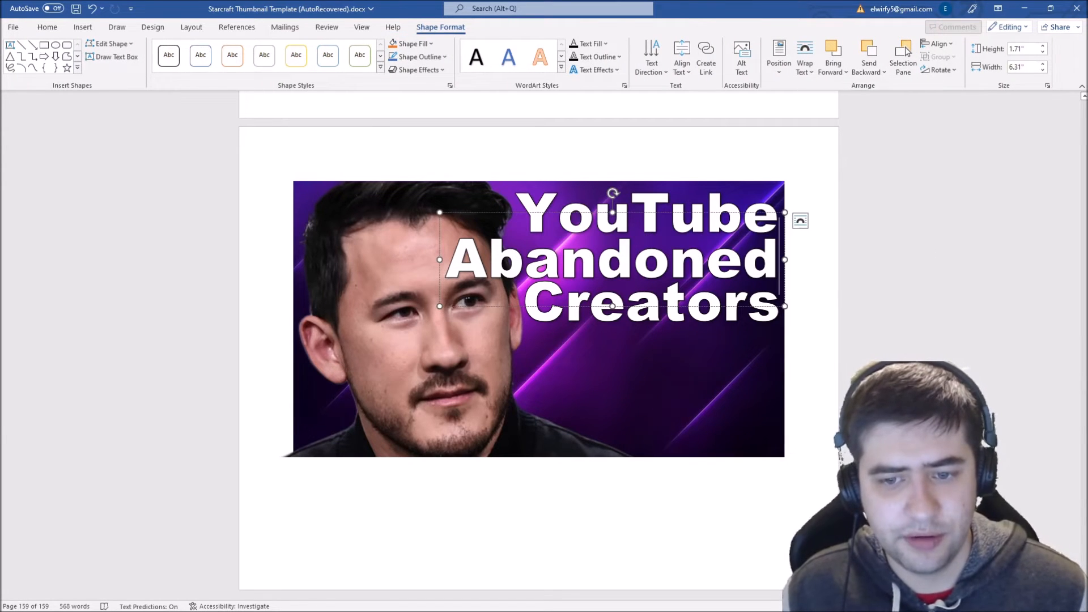
pyautogui.click(741, 258)
pyautogui.moveTo(736, 256); pyautogui.dragTo(533, 213)
pyautogui.click(721, 224)
pyautogui.moveTo(735, 244); pyautogui.dragTo(735, 303)
pyautogui.doubleClick(775, 326)
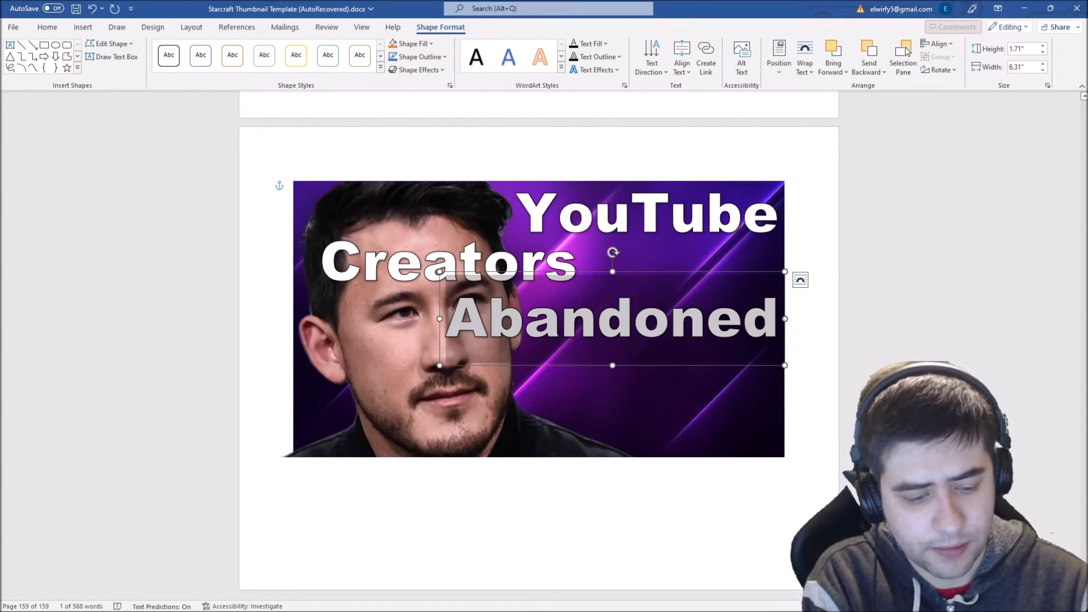
pyautogui.write('Losing')
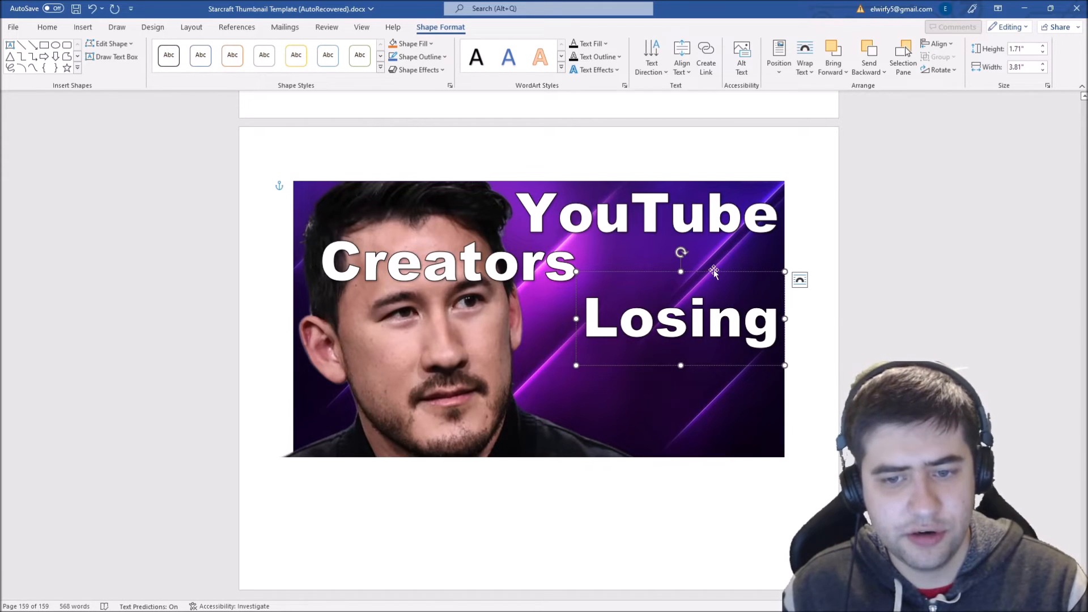
# Place "Losing" directly below "YouTube" and "Creators" directly below "Losing", clear of the portrait's face.
pyautogui.moveTo(691, 277); pyautogui.dragTo(682, 221)
pyautogui.click(459, 261)
pyautogui.moveTo(466, 216); pyautogui.dragTo(666, 262)
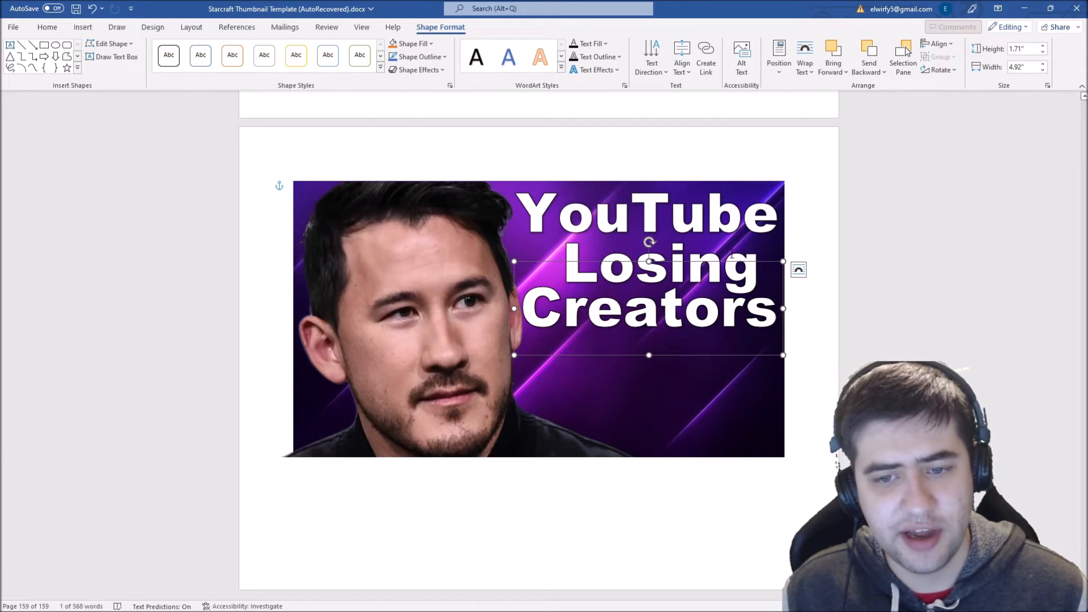
pyautogui.click(825, 294)
# Nudge the "YouTube" and "Losing" WordArt slightly up and to the left for a more centred, evenly spaced text stack.
pyautogui.click(630, 215)
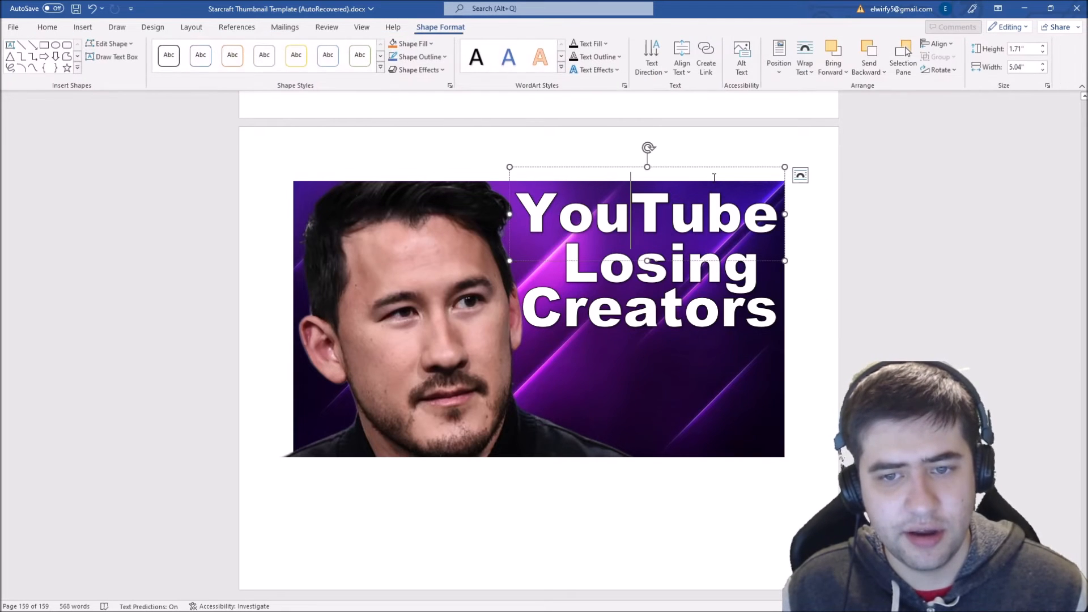
pyautogui.moveTo(702, 167); pyautogui.dragTo(691, 163)
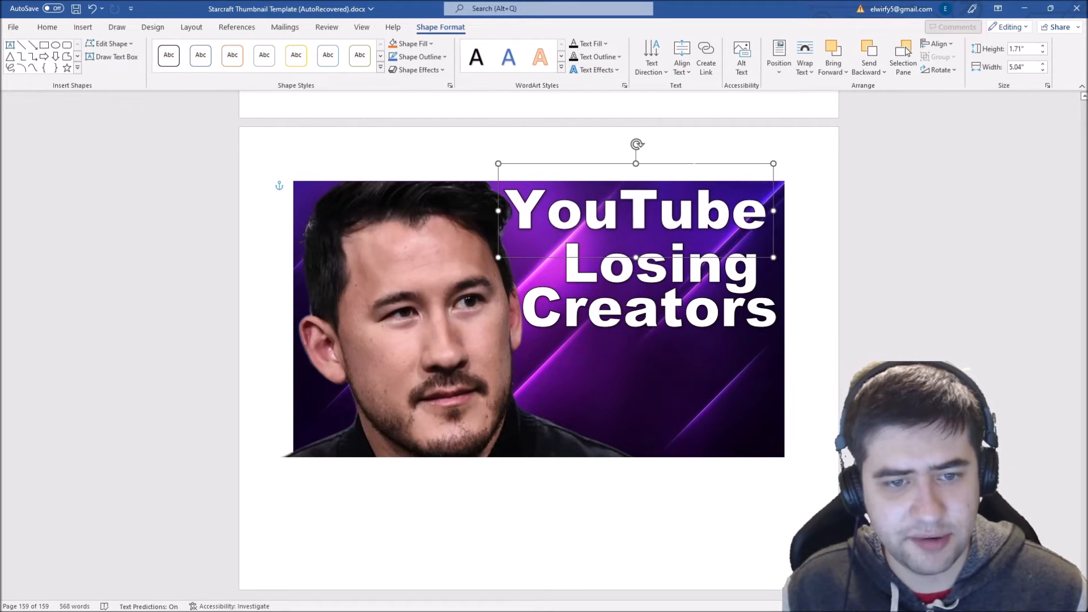
pyautogui.click(720, 306)
pyautogui.click(751, 256)
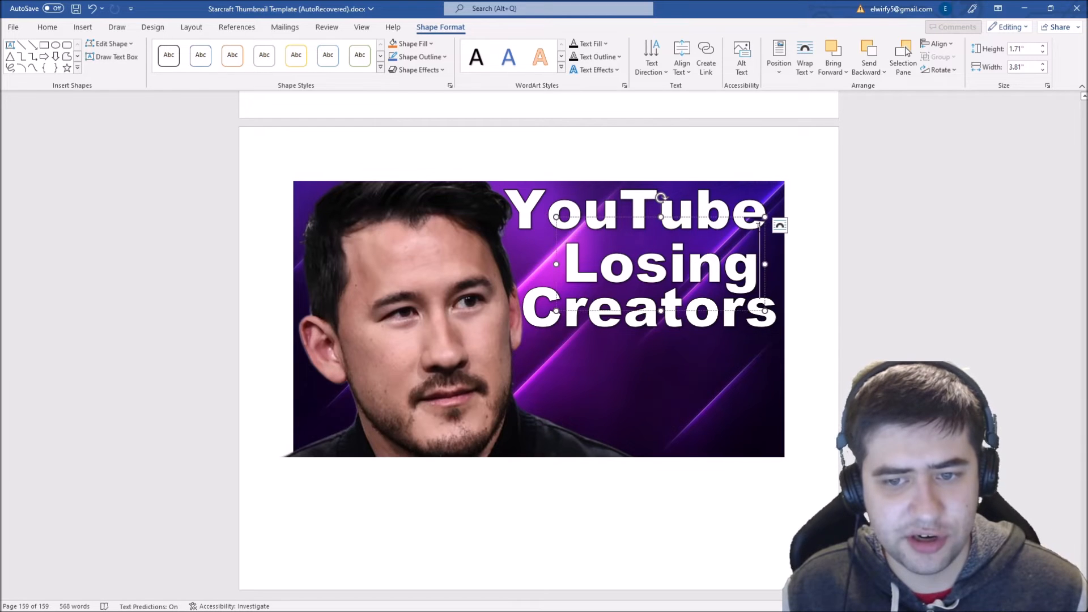
pyautogui.moveTo(745, 218)
pyautogui.mouseDown()
pyautogui.moveTo(714, 216)
pyautogui.moveTo(727, 213)
pyautogui.mouseUp()
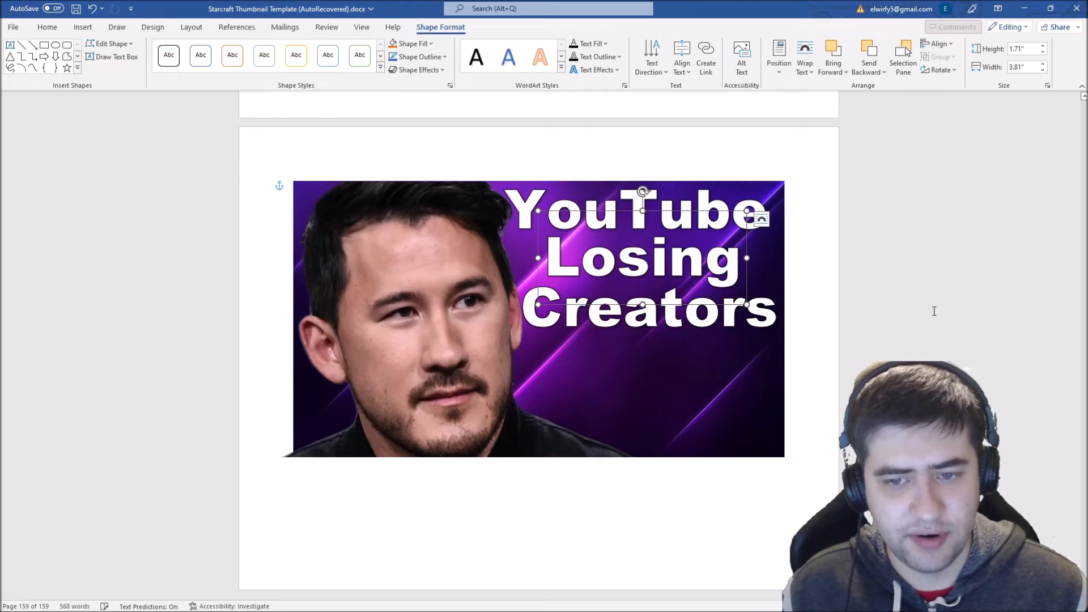
pyautogui.click(729, 158)
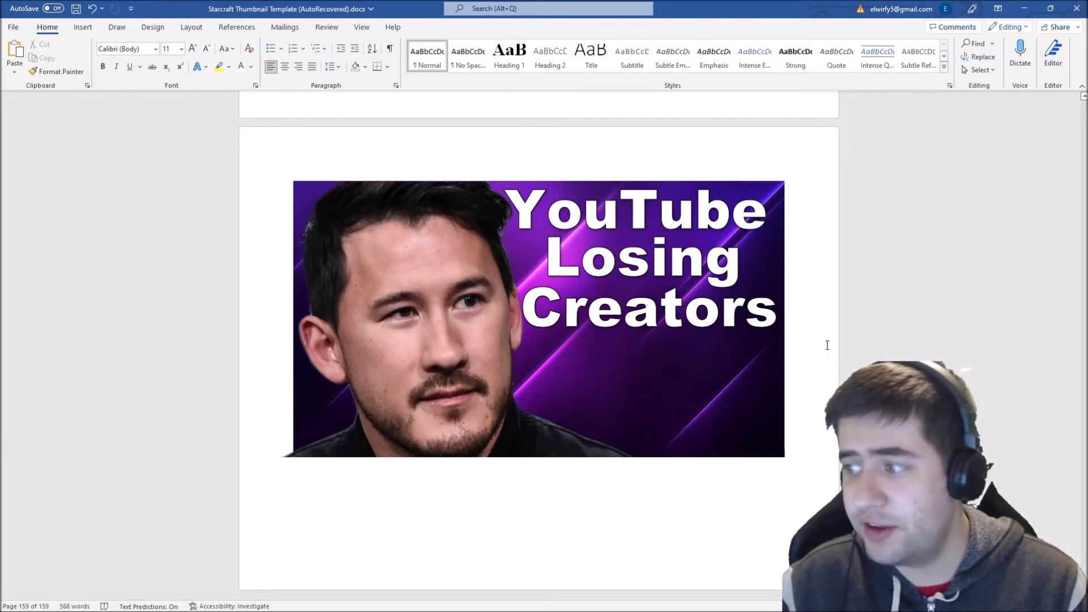
pyautogui.moveTo(101, 606)
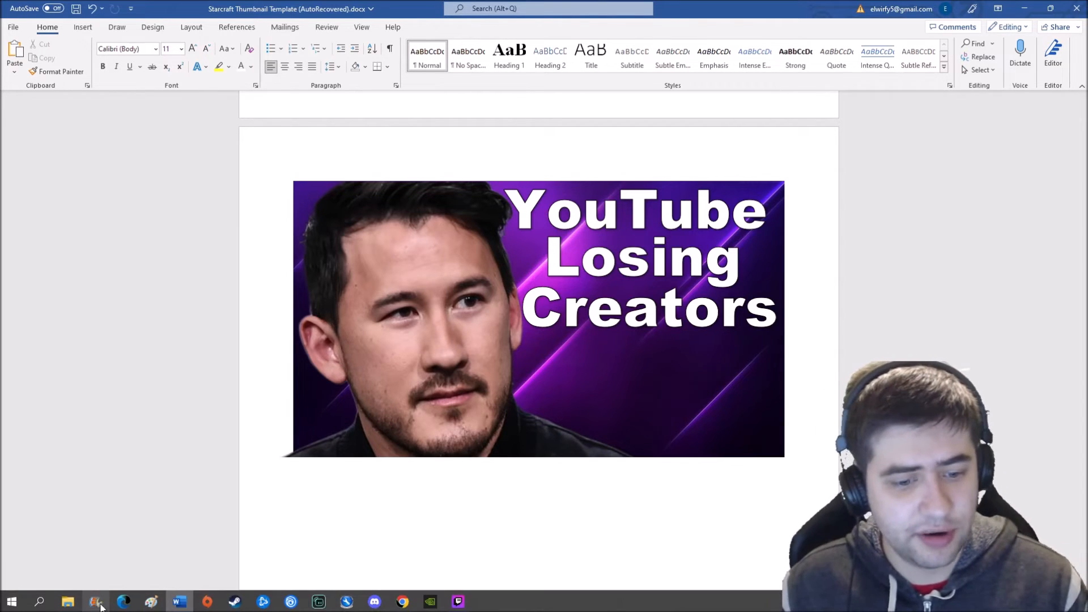
pyautogui.click(39, 602)
pyautogui.click(97, 452)
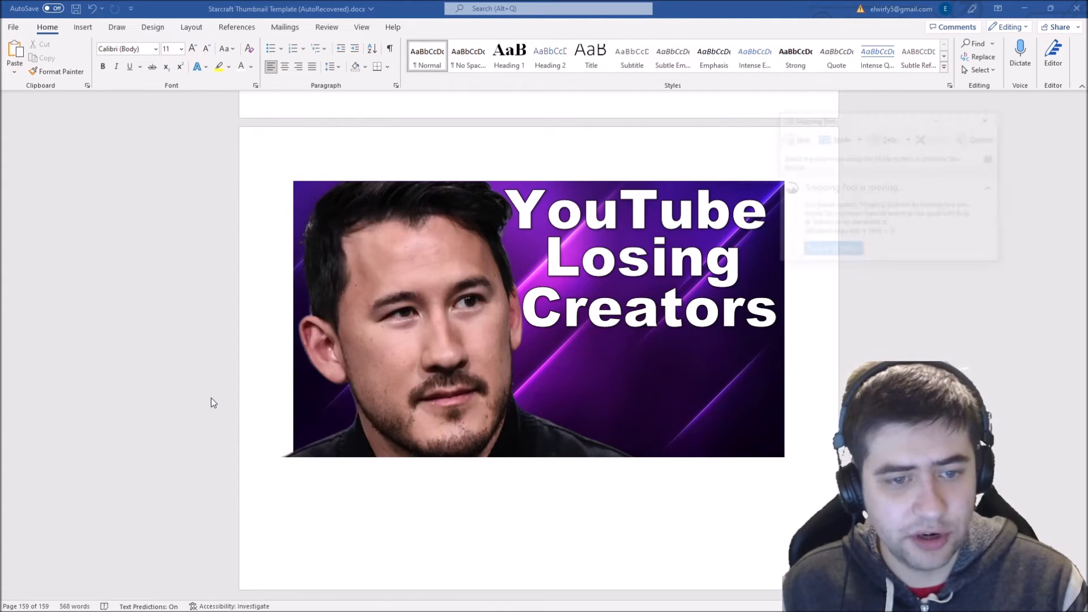
pyautogui.click(996, 118)
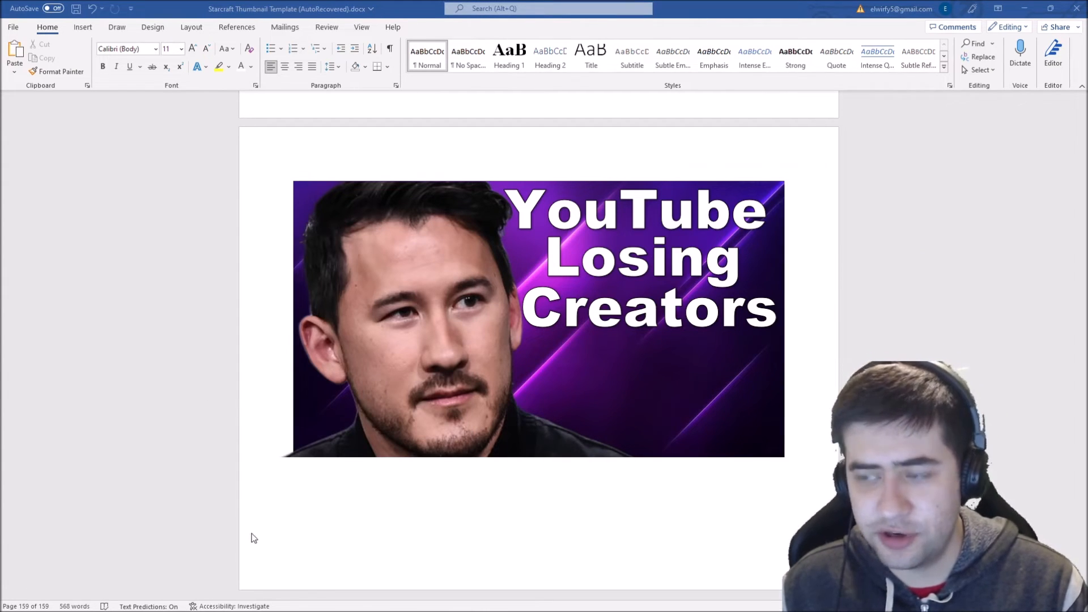
# Open Snipping Tool and capture a rectangular snip of the thumbnail along the purple background's edges.
pyautogui.moveTo(8, 606)
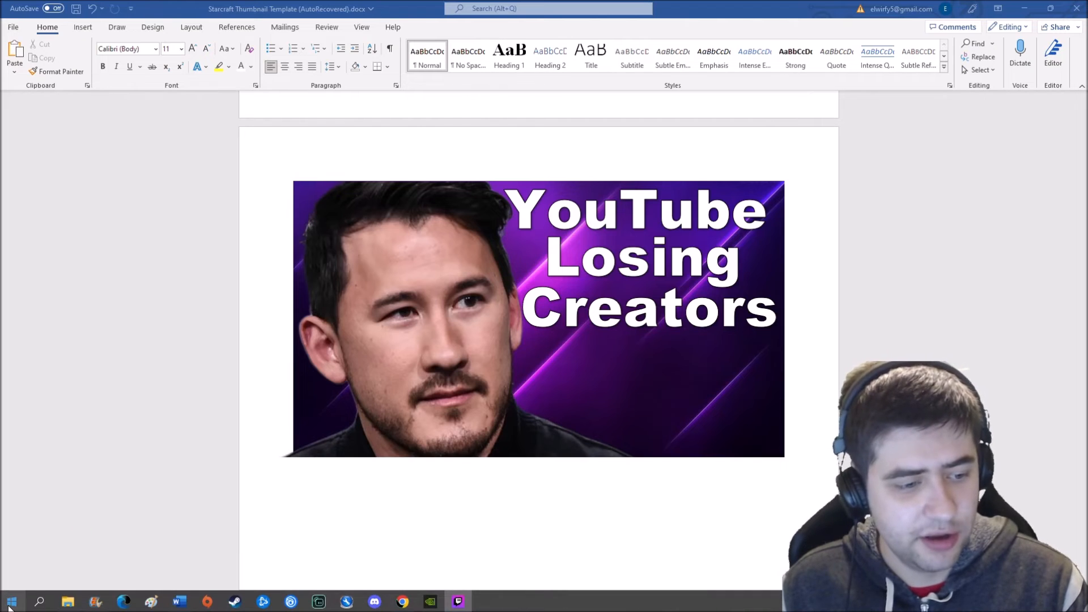
pyautogui.click(39, 601)
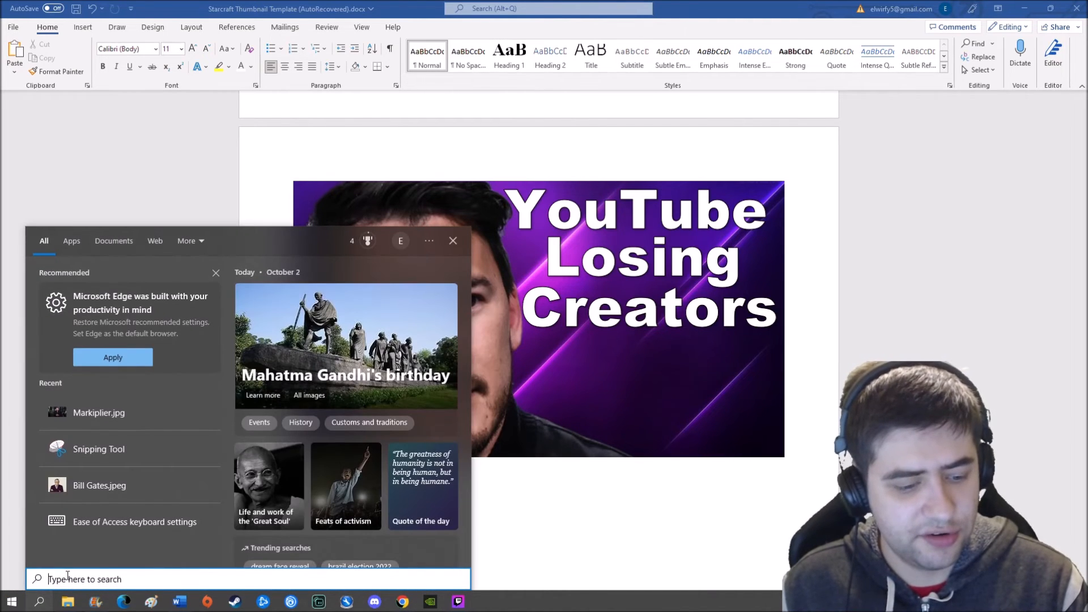
pyautogui.write('snip')
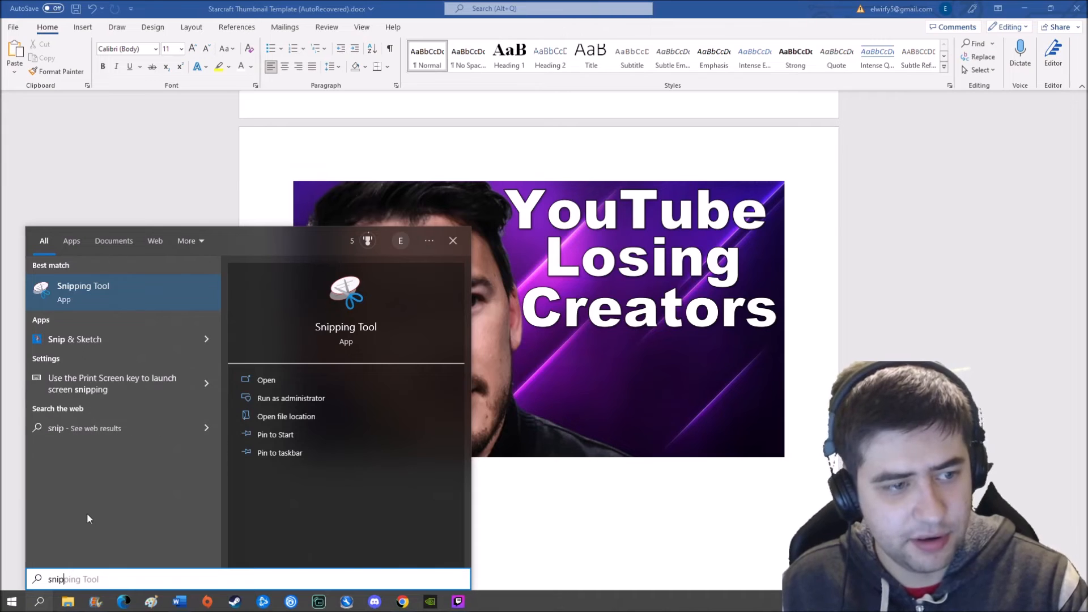
pyautogui.click(97, 295)
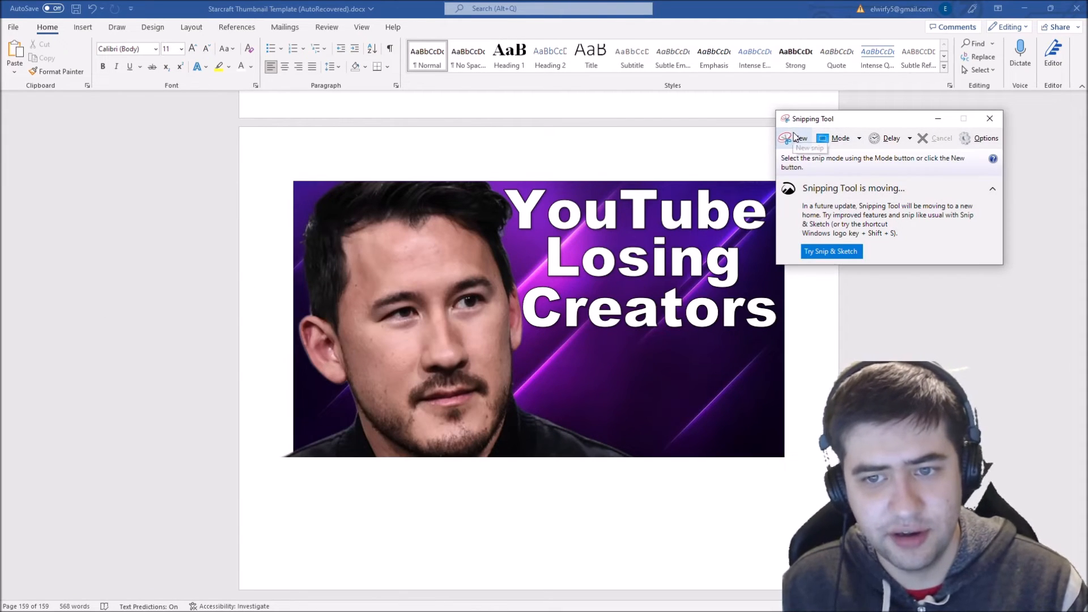
pyautogui.click(797, 138)
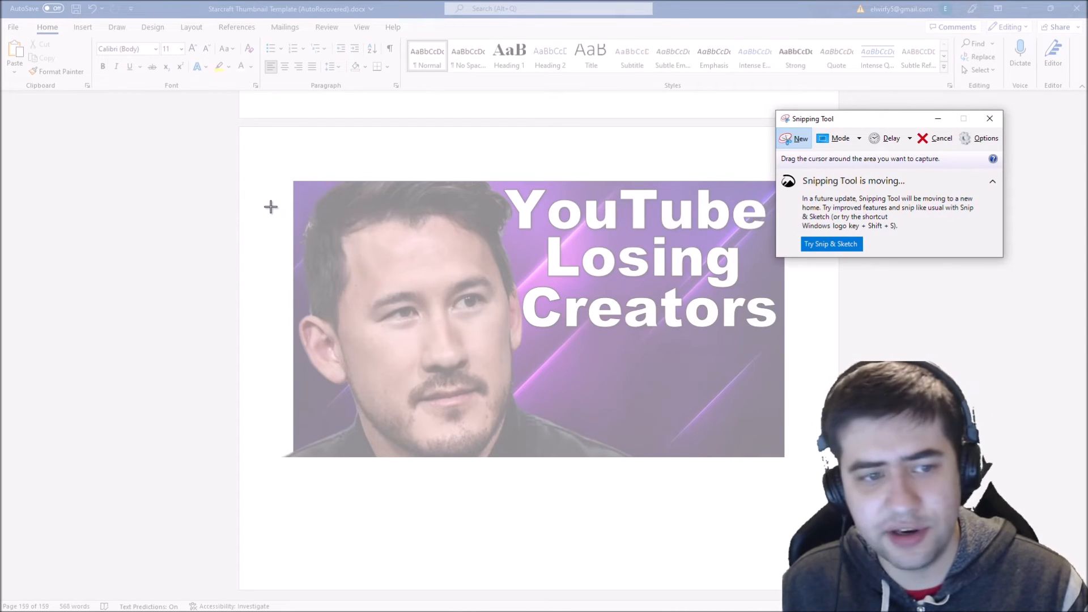
pyautogui.moveTo(294, 181); pyautogui.dragTo(785, 458)
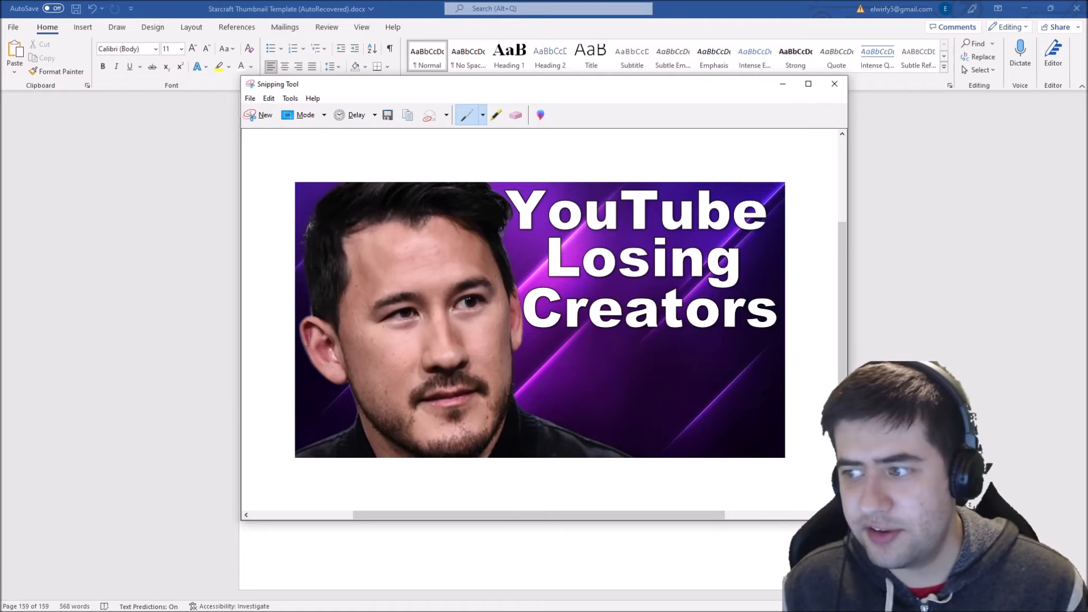
# Save the snip in Pictures as 7 DtD 2.JPG, replacing the existing file, and close Snipping Tool.
pyautogui.click(388, 116)
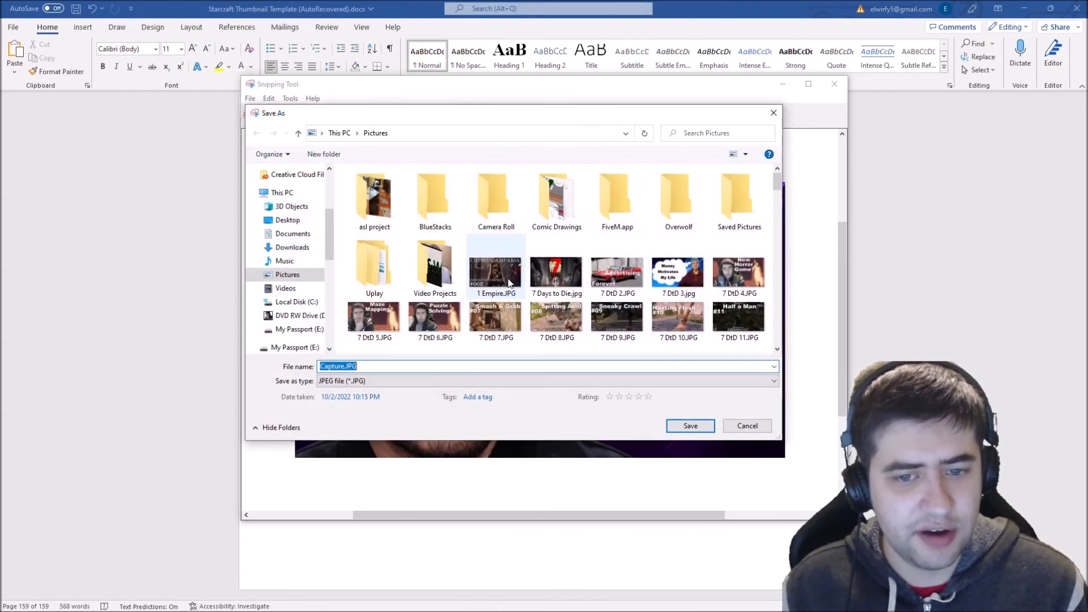
pyautogui.doubleClick(619, 278)
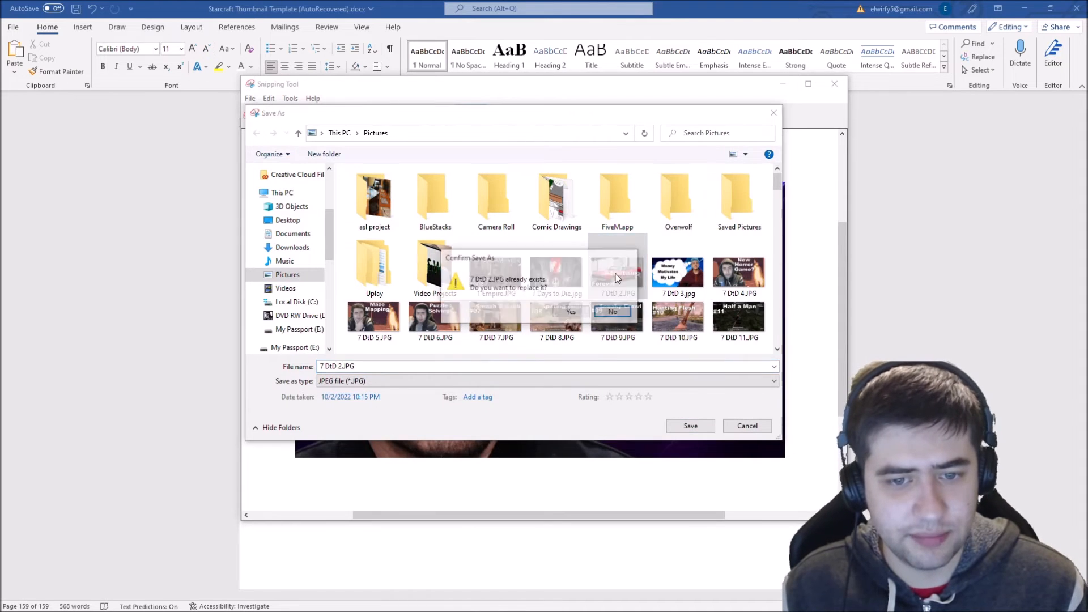
pyautogui.click(571, 313)
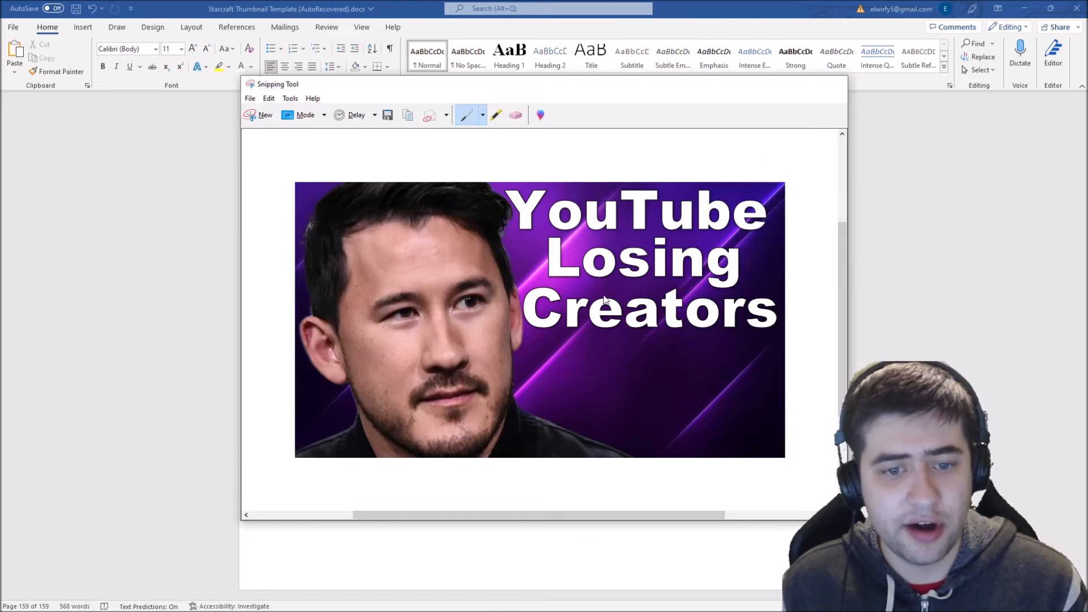
pyautogui.click(834, 84)
# Switch to Simple Image Resizer in Chrome and set the new image size by dimensions to 1280 x 720 px.
pyautogui.moveTo(150, 610)
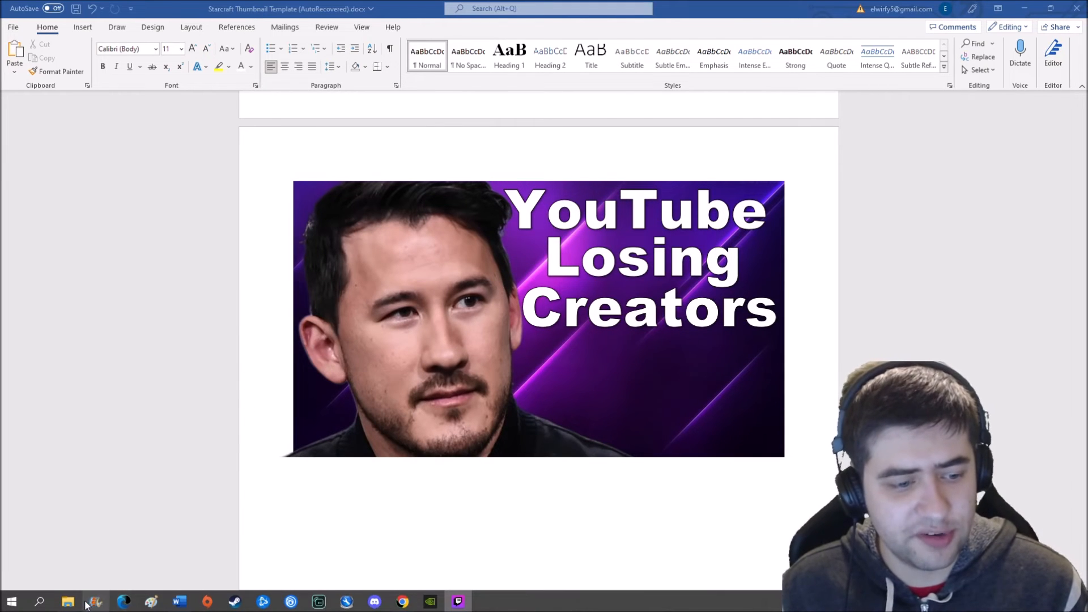
pyautogui.click(400, 603)
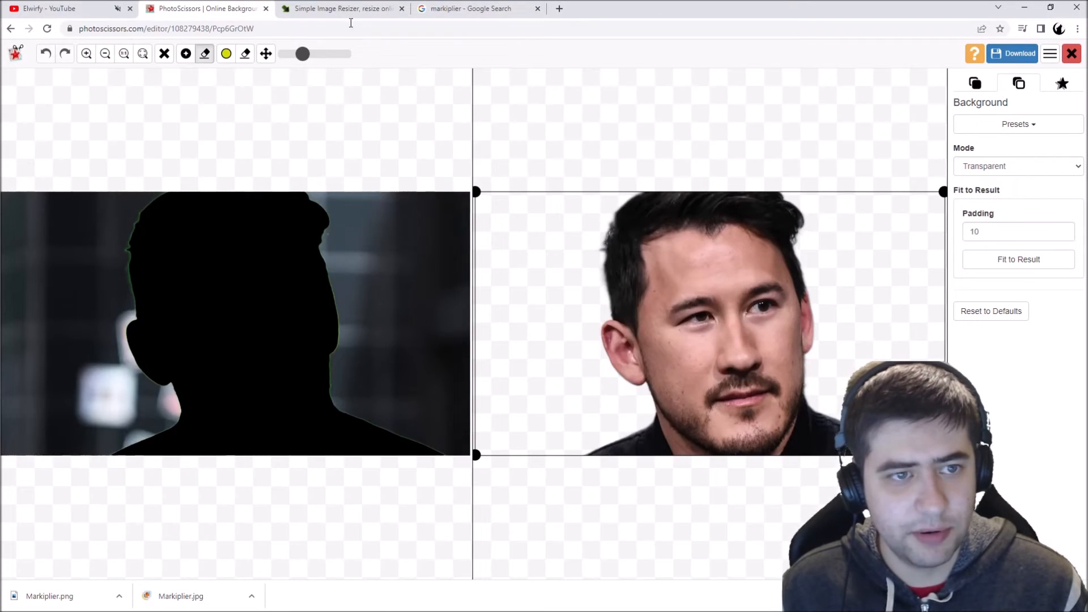
pyautogui.click(336, 14)
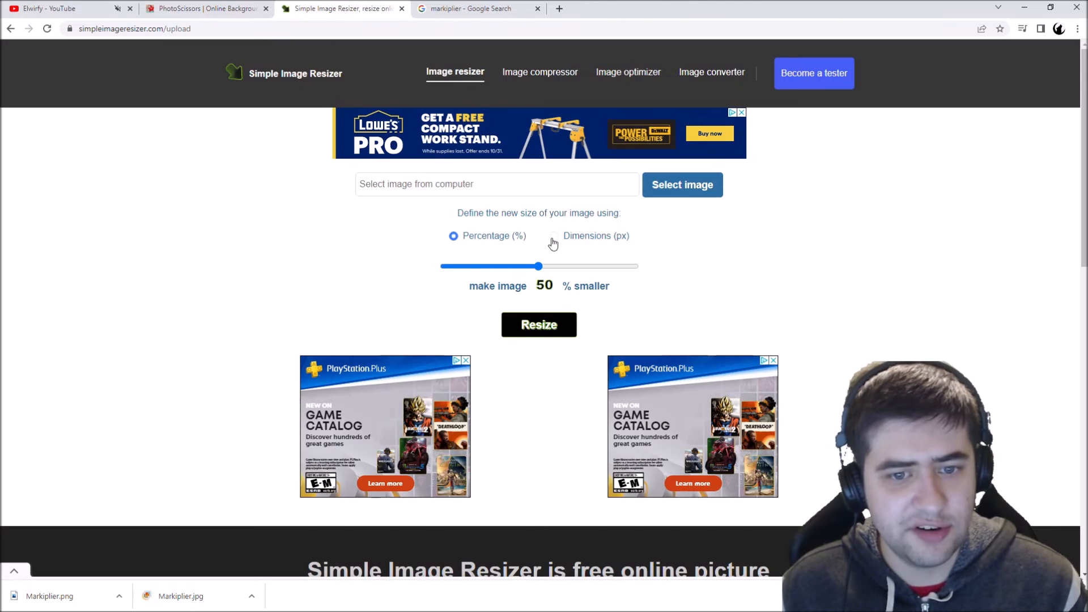
pyautogui.click(584, 243)
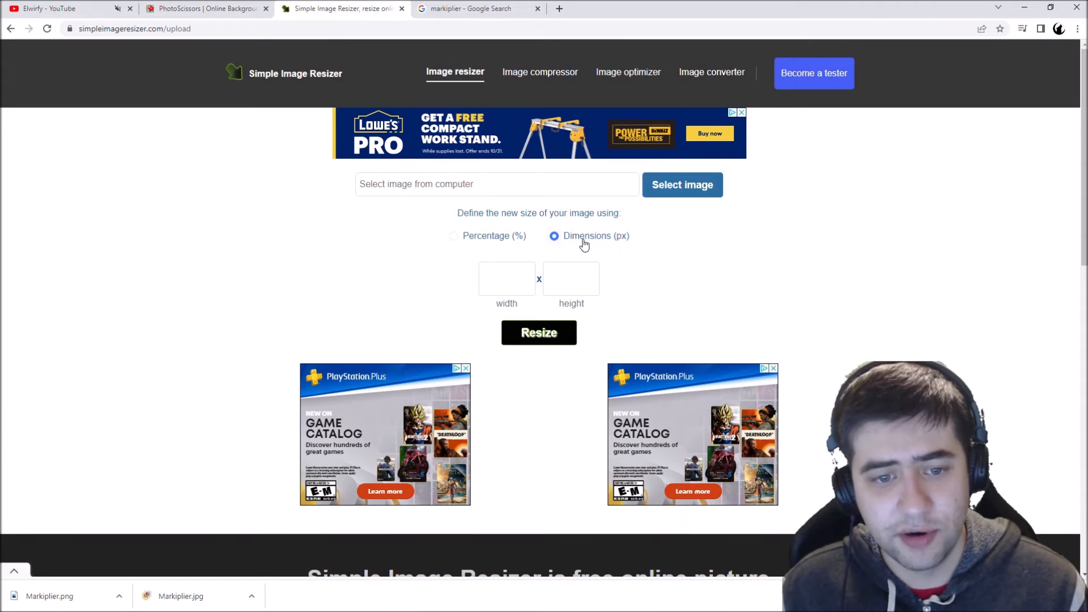
pyautogui.click(507, 278)
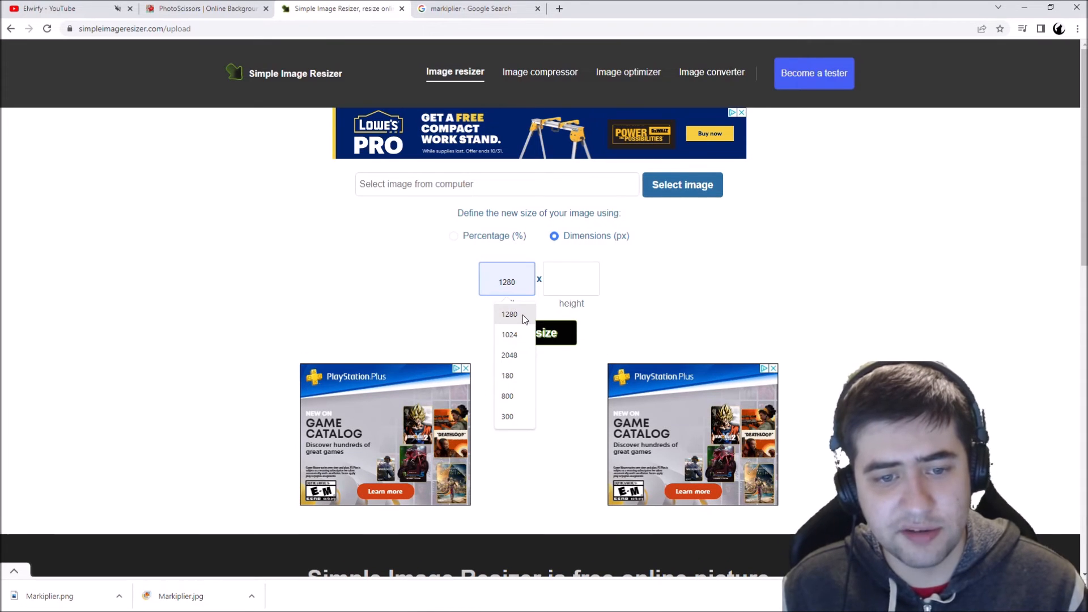
pyautogui.click(522, 314)
pyautogui.click(571, 279)
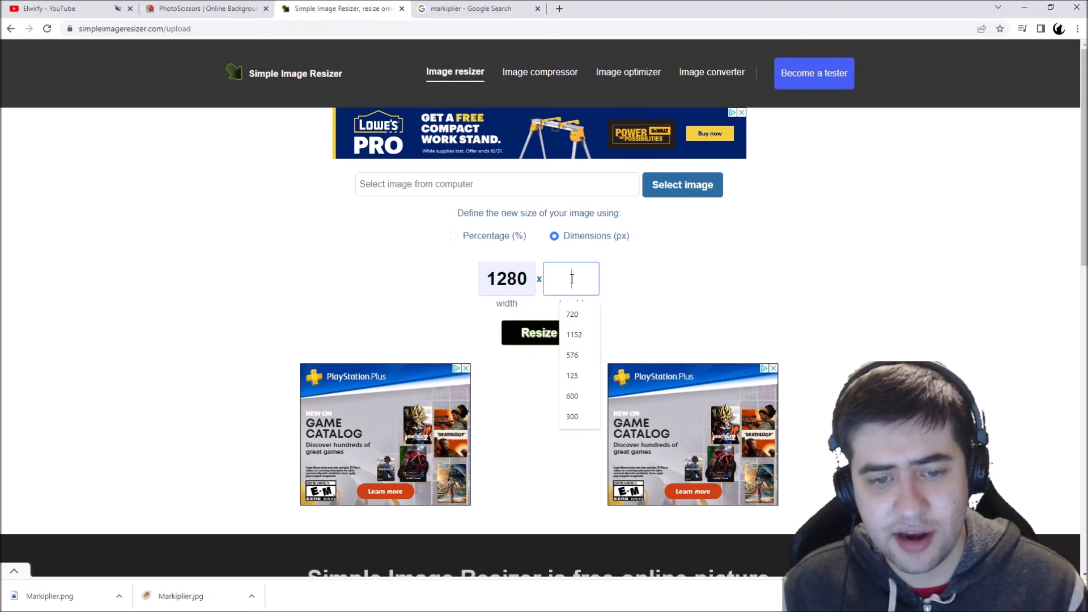
pyautogui.click(593, 318)
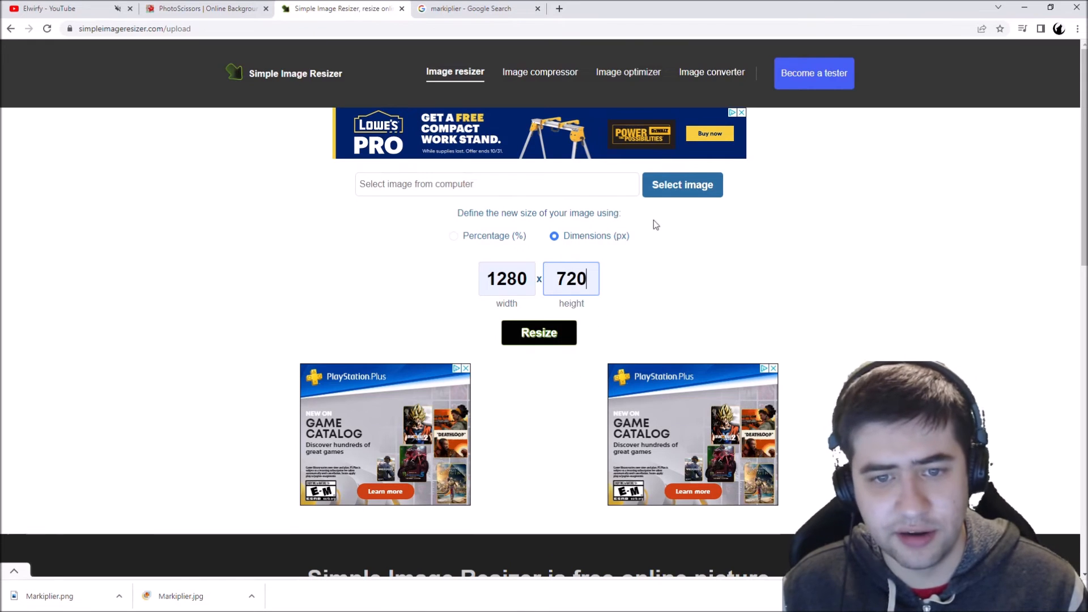
# Choose 7 DtD 2.JPG from Pictures, resize it, and open the resized image from its download link.
pyautogui.click(696, 183)
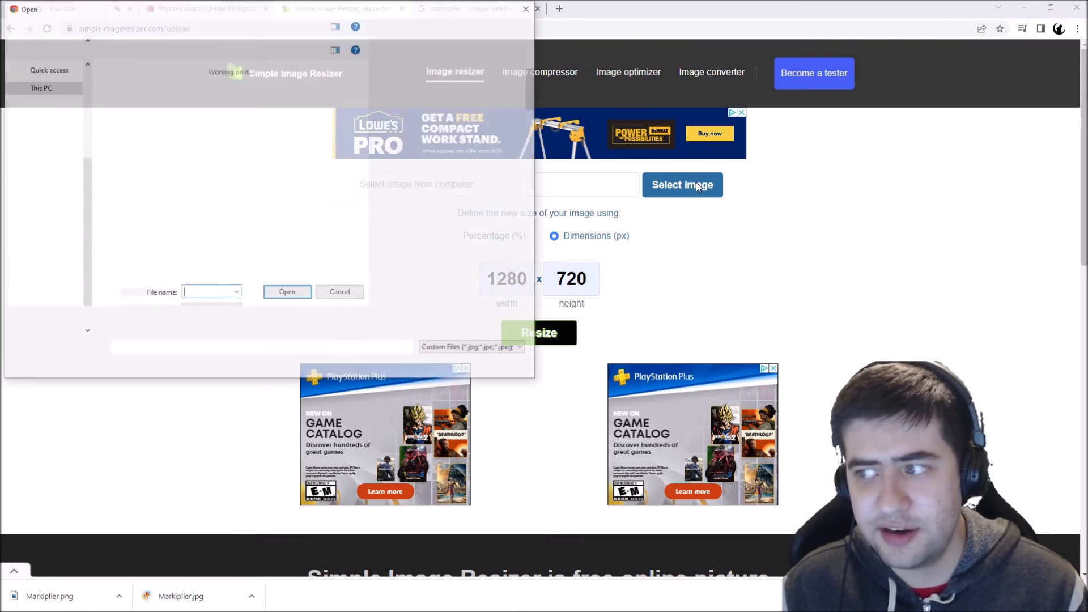
pyautogui.doubleClick(372, 234)
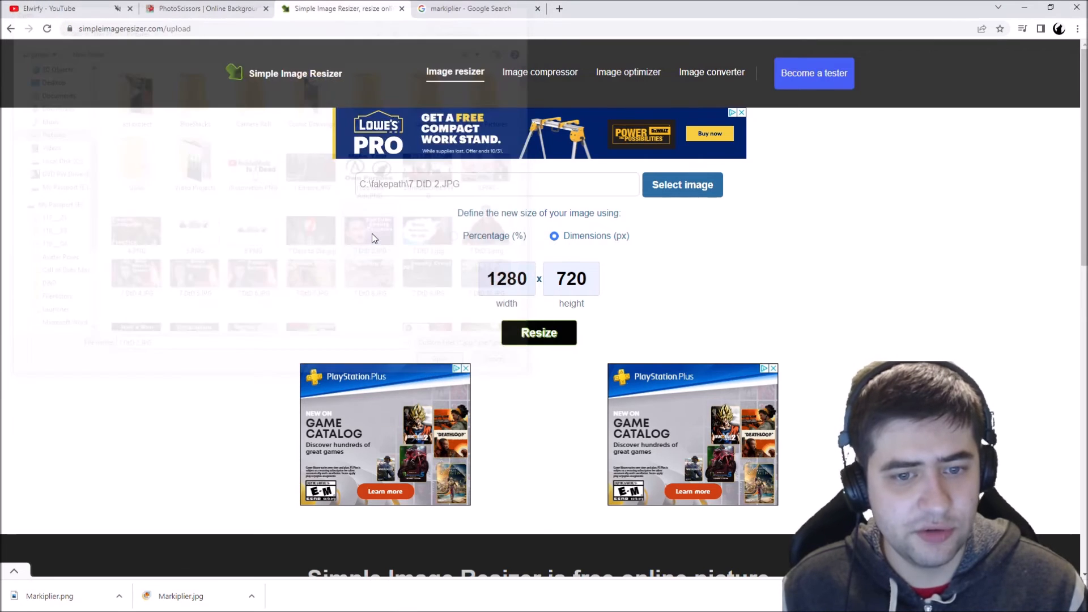
pyautogui.click(567, 332)
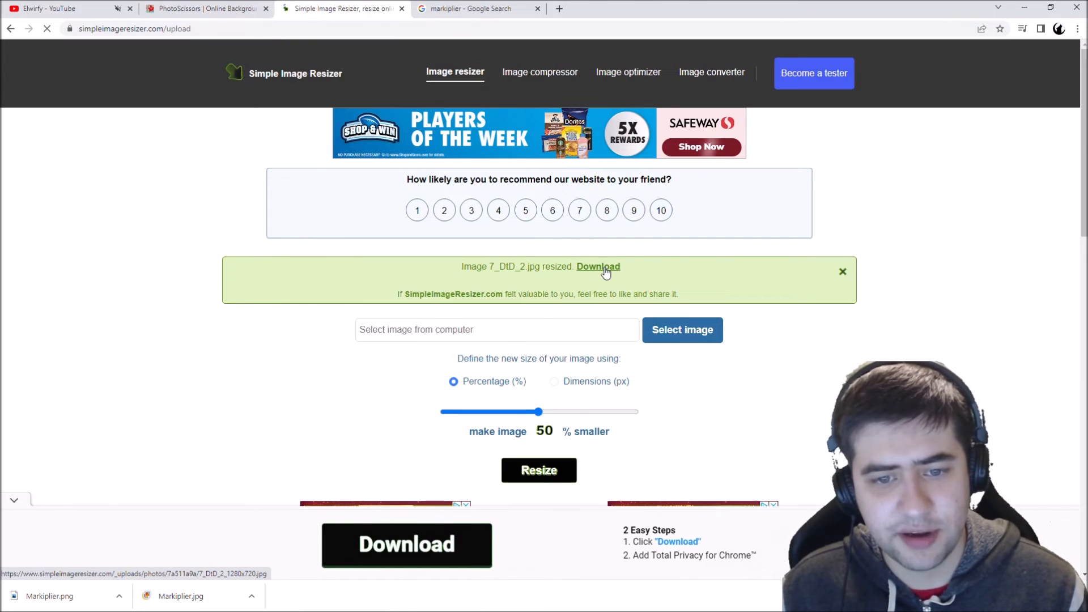
pyautogui.click(601, 267)
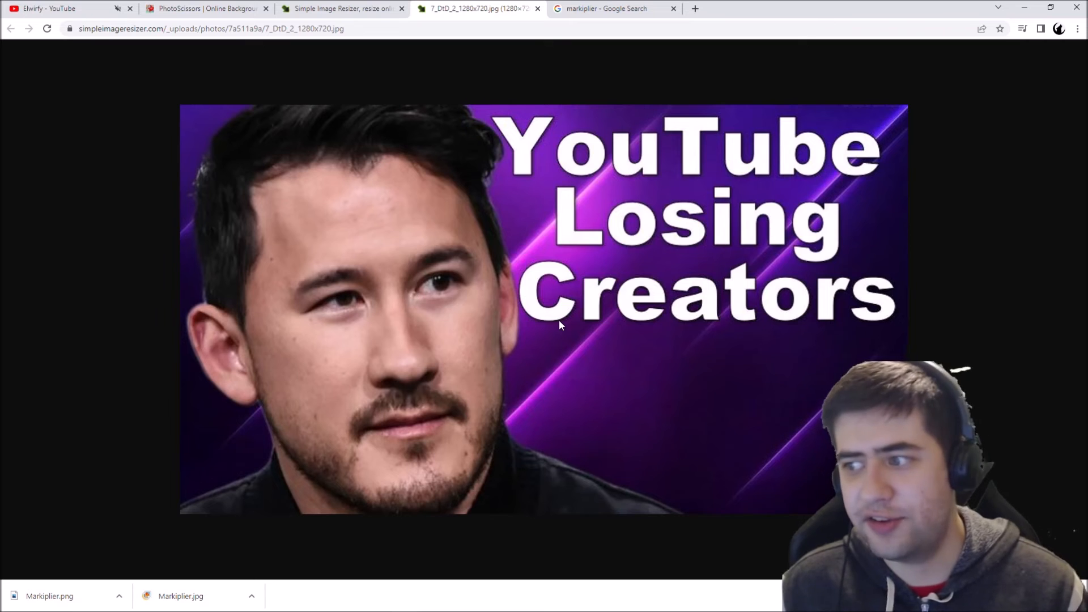
# Save the resized image over 7 DtD 2.JPG in Pictures and dismiss the browser's downloads bar.
pyautogui.rightClick(515, 252)
pyautogui.click(553, 276)
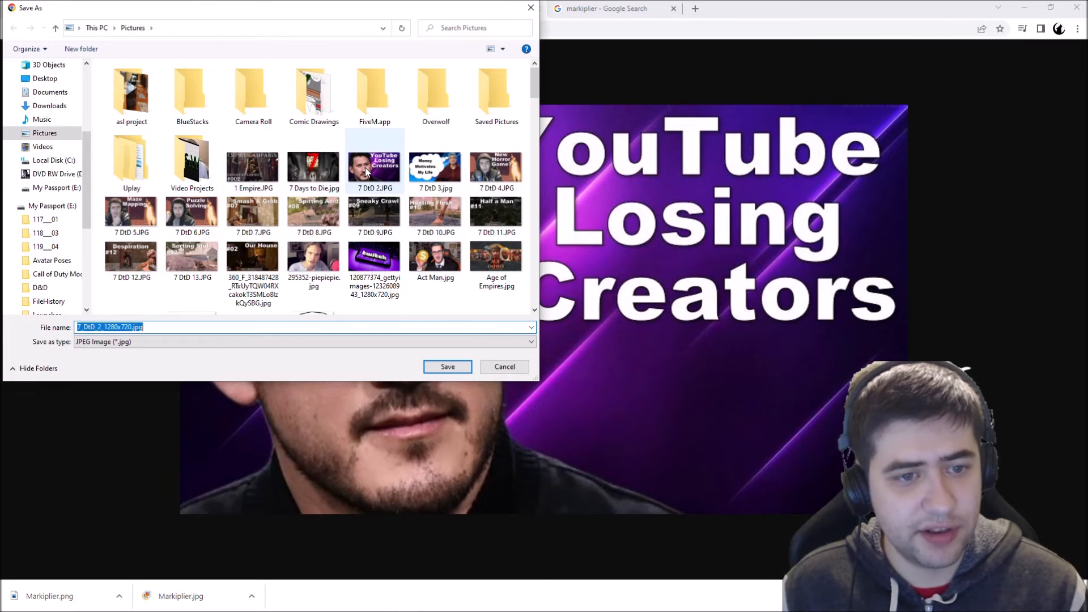
pyautogui.doubleClick(366, 172)
pyautogui.click(566, 317)
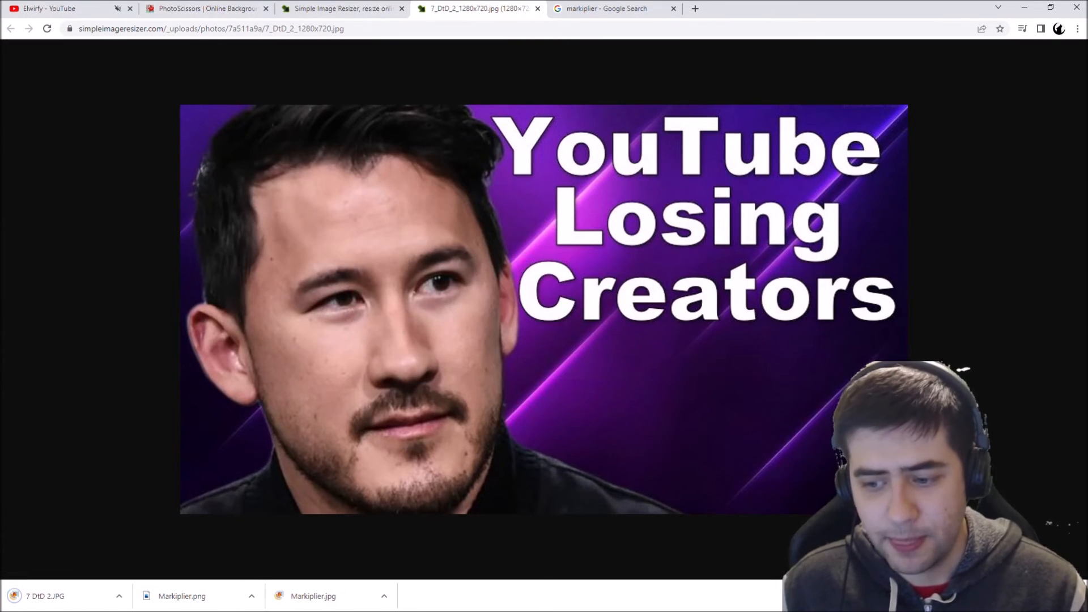
pyautogui.click(1076, 597)
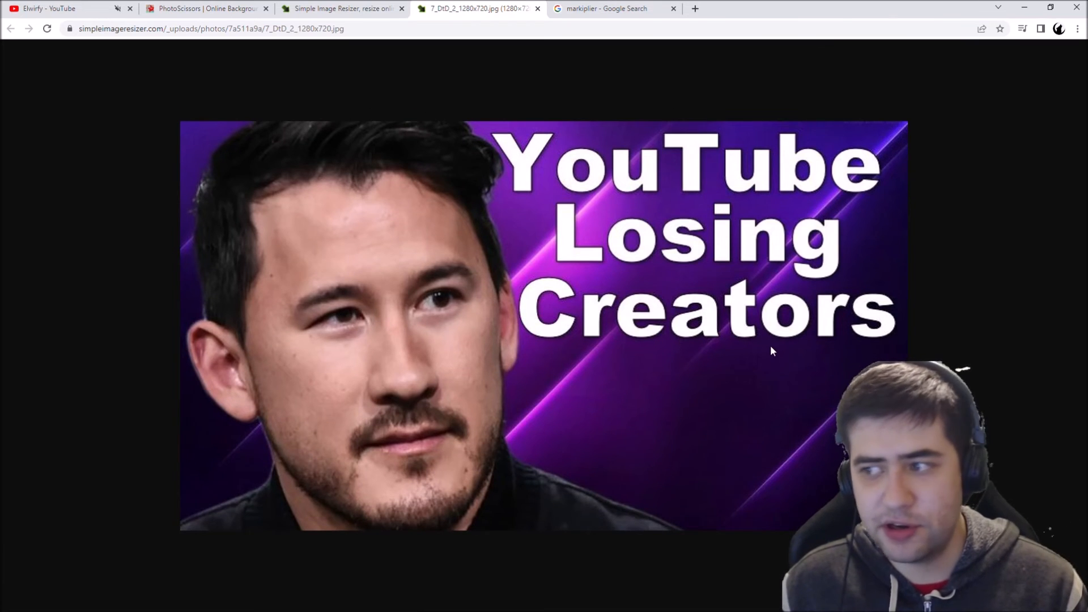